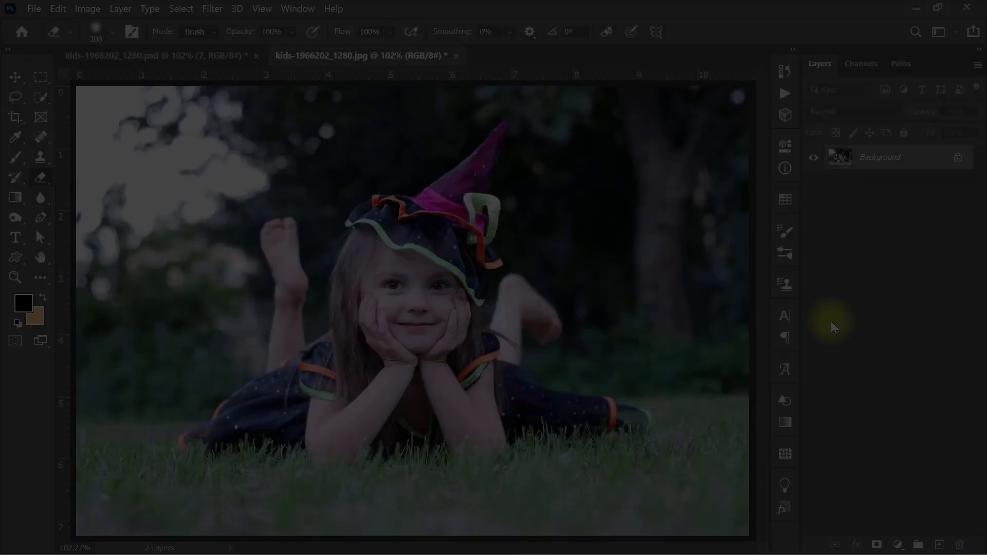
Duplicate the photo layer and add a Vibrance layer with Vibrance +13 and Saturation +30
key(ctrl+j)
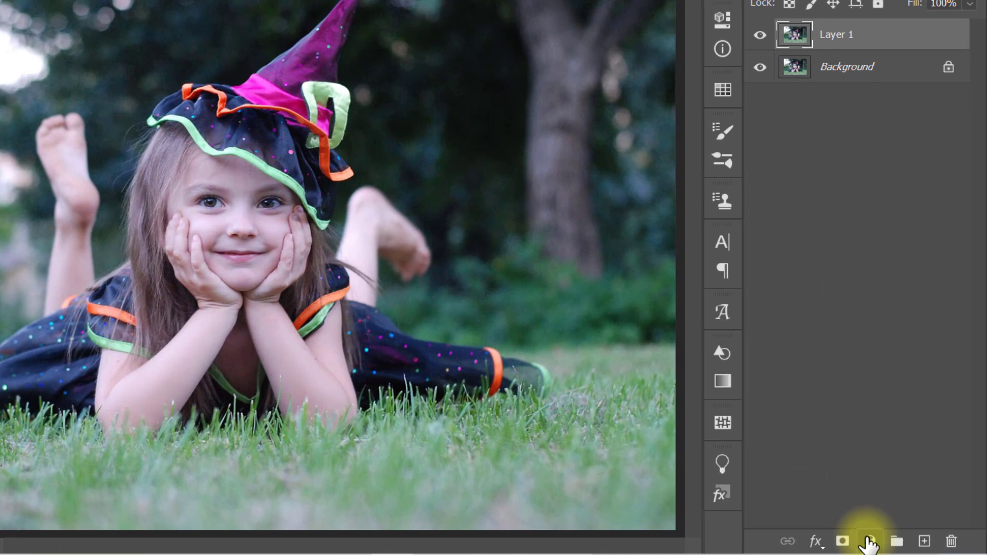
click(898, 545)
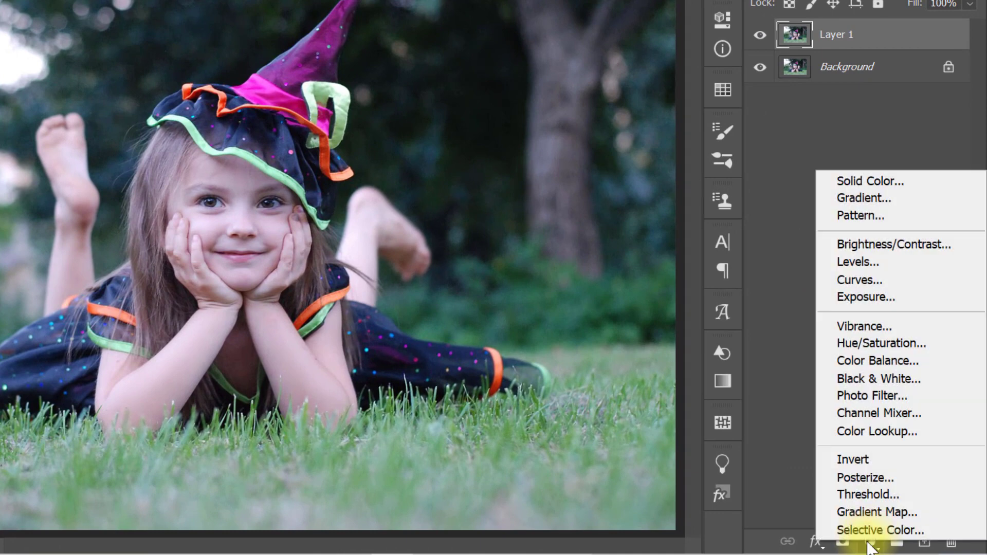
click(915, 330)
text(13)
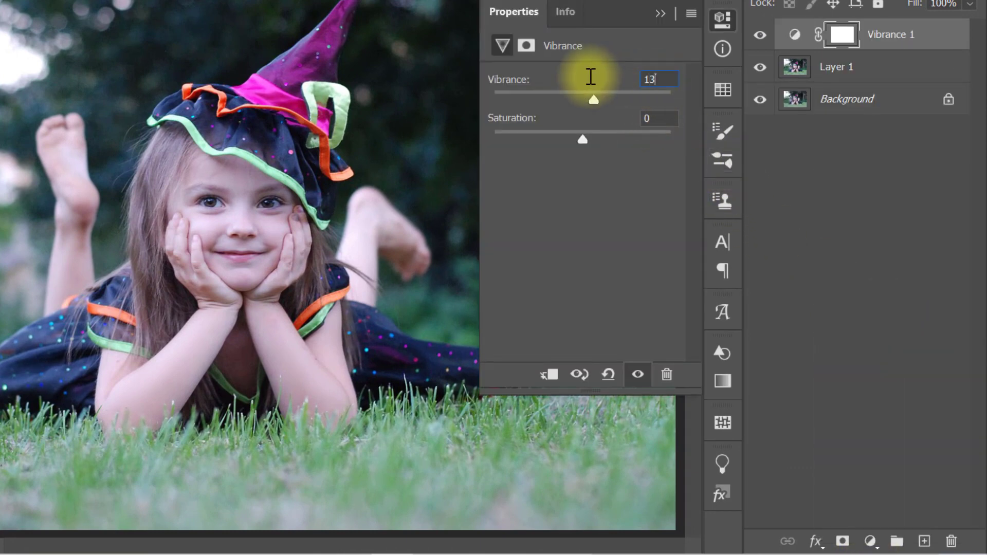
key(Tab)
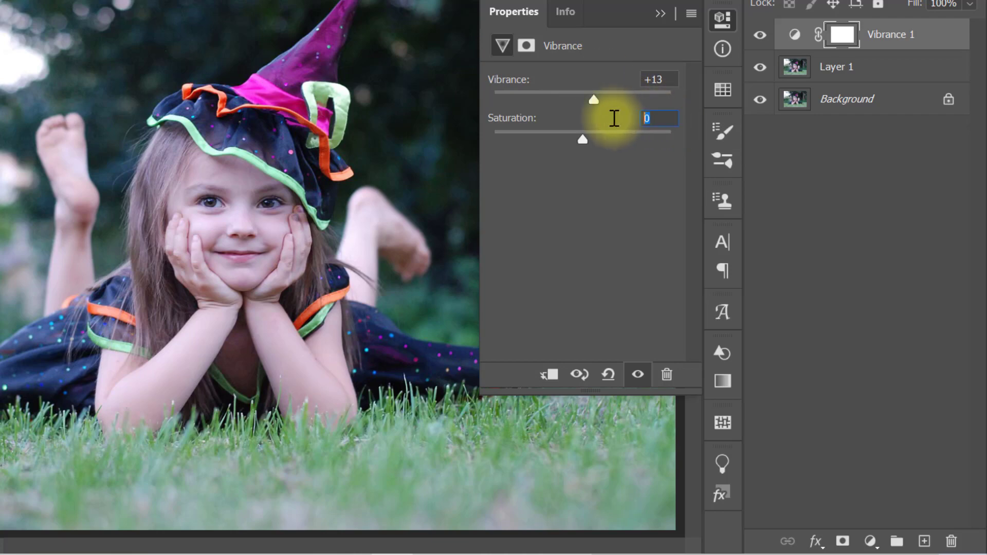
text(30)
text(+30)
key(Return)
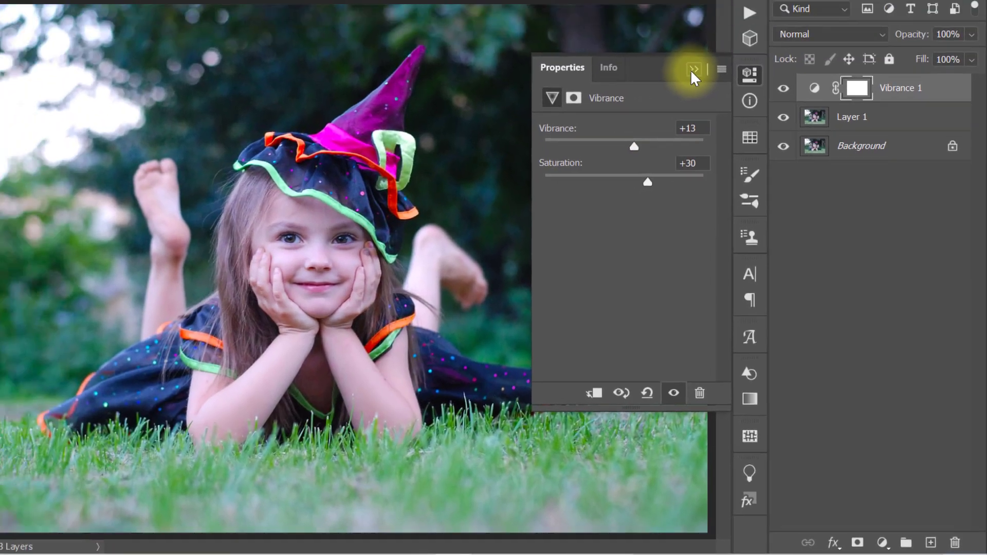
click(691, 69)
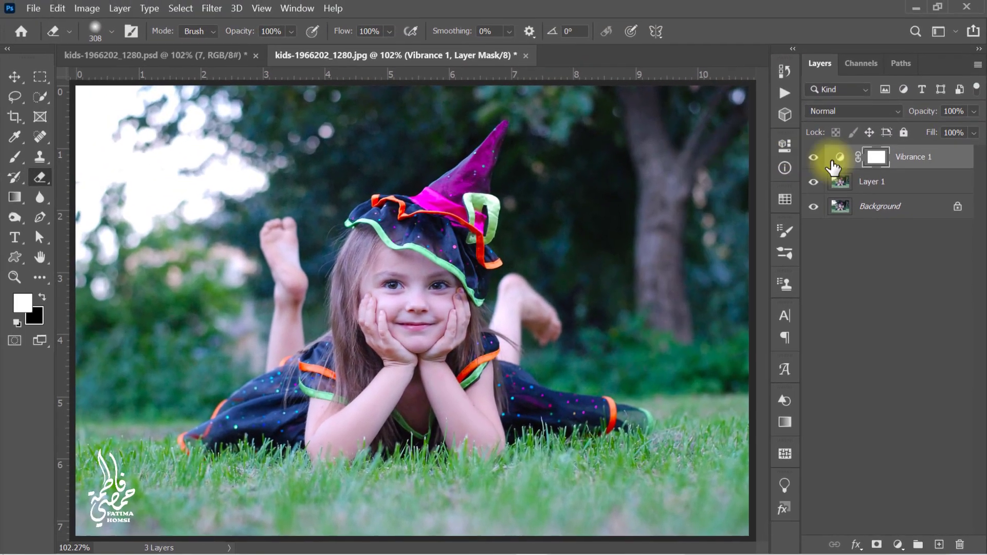
Convert the layers to a smart object and apply Camera Raw: Temperature +10, Exposure -0.90, Contrast +50
right_click(922, 189)
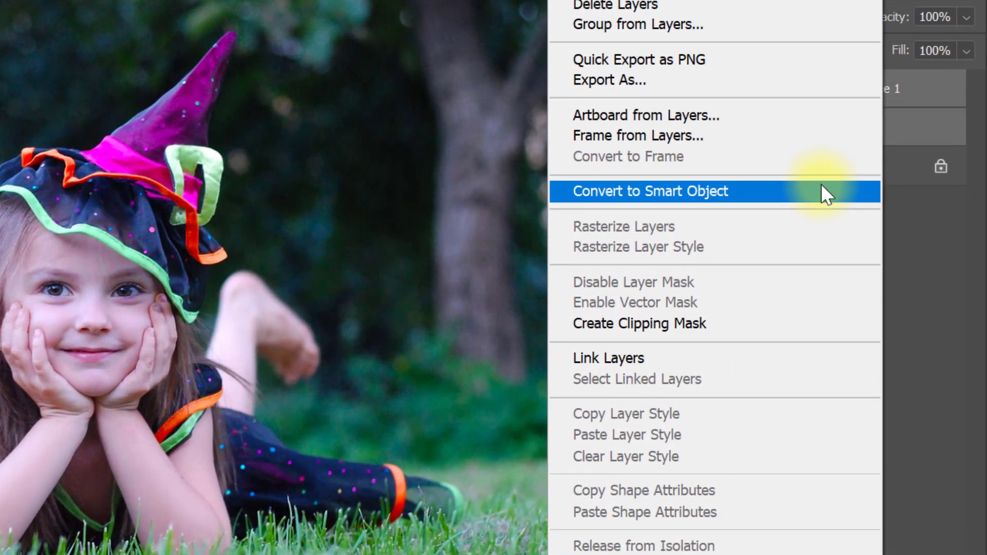
click(823, 192)
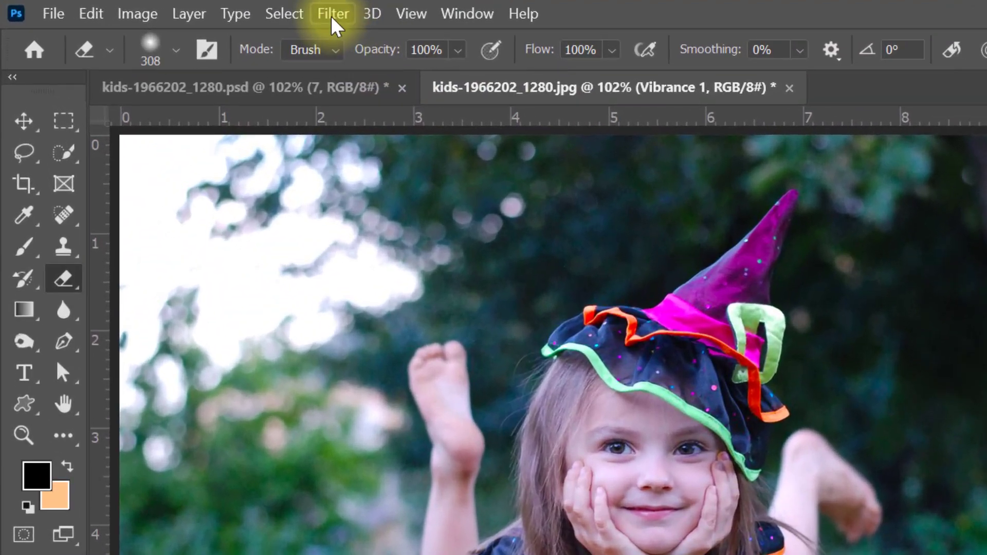
click(332, 15)
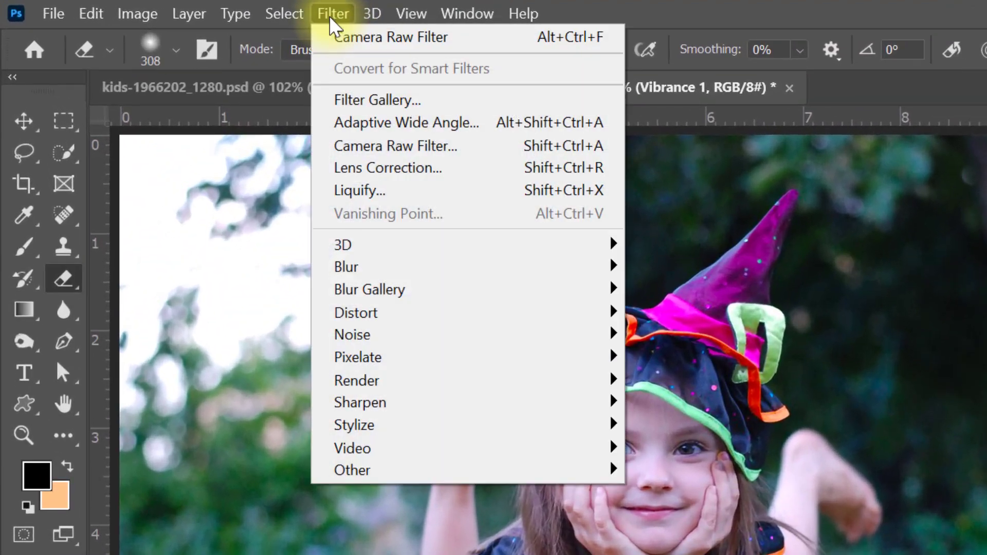
click(468, 151)
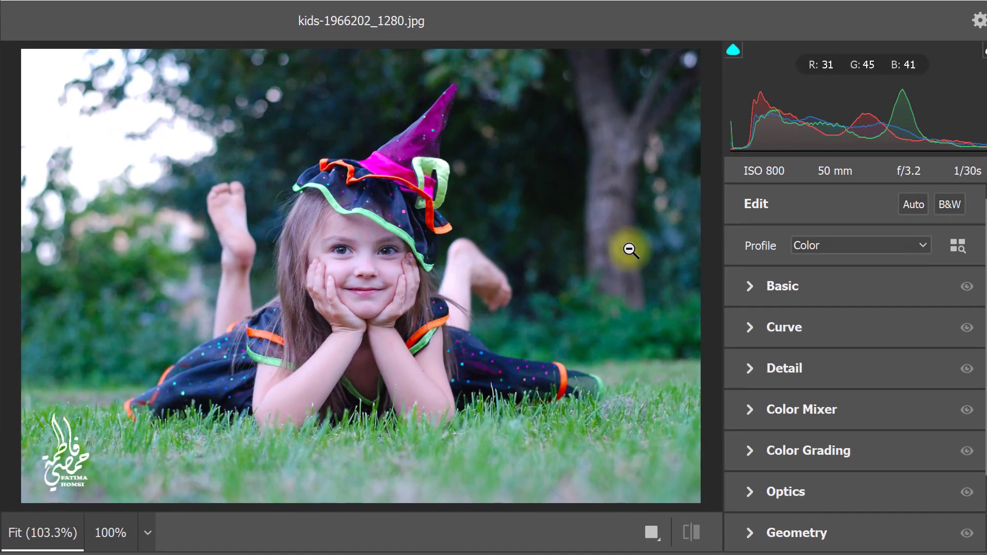
click(748, 290)
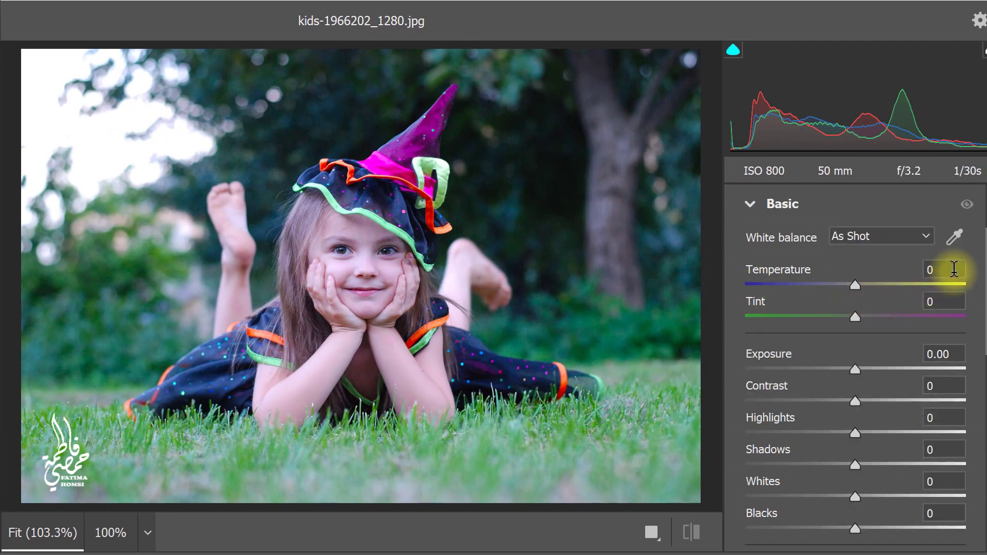
text(0)
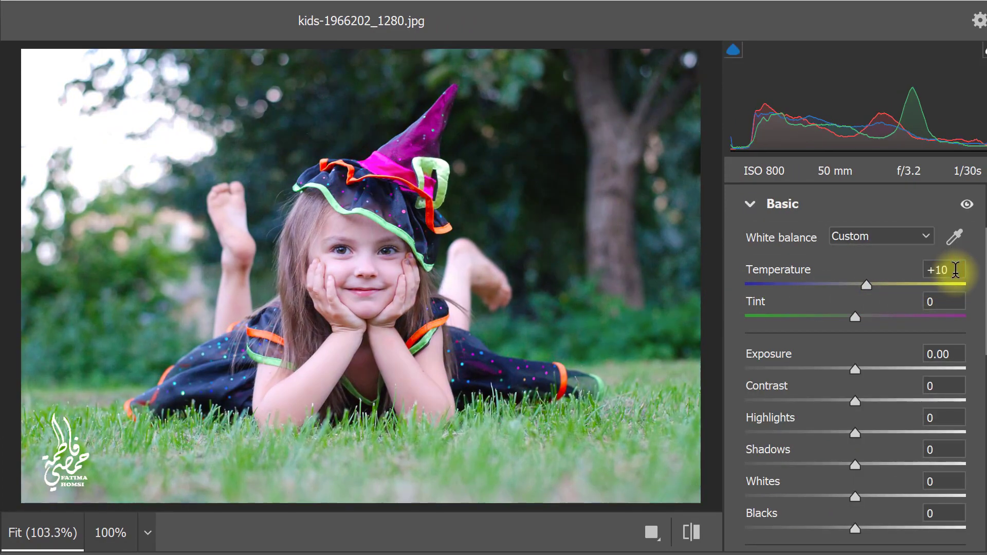
drag(854, 368, 835, 370)
click(962, 383)
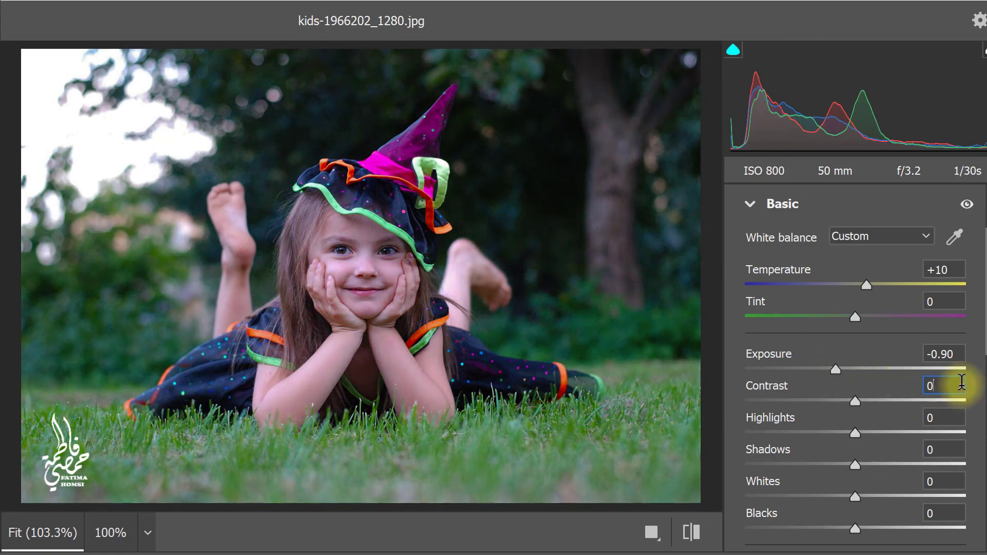
text(50)
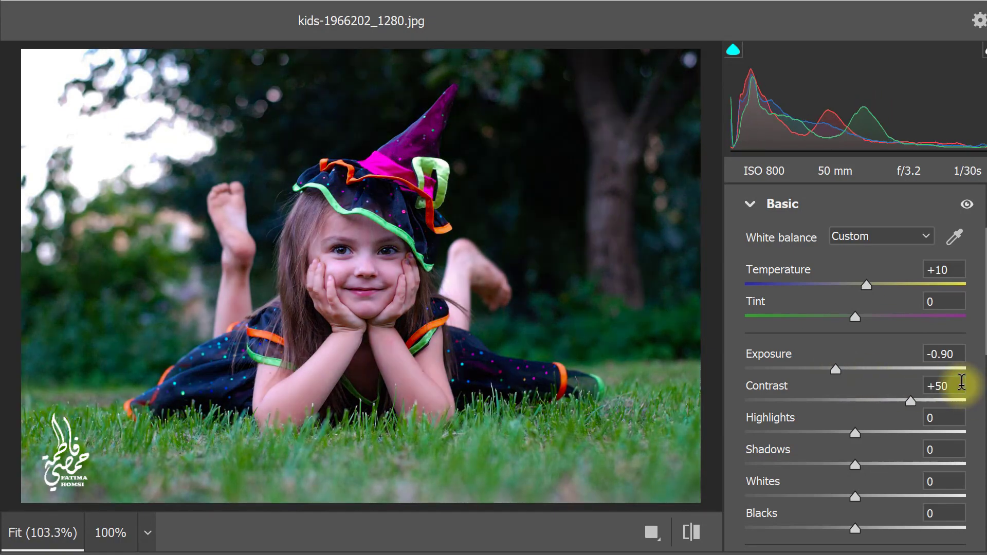
key(Return)
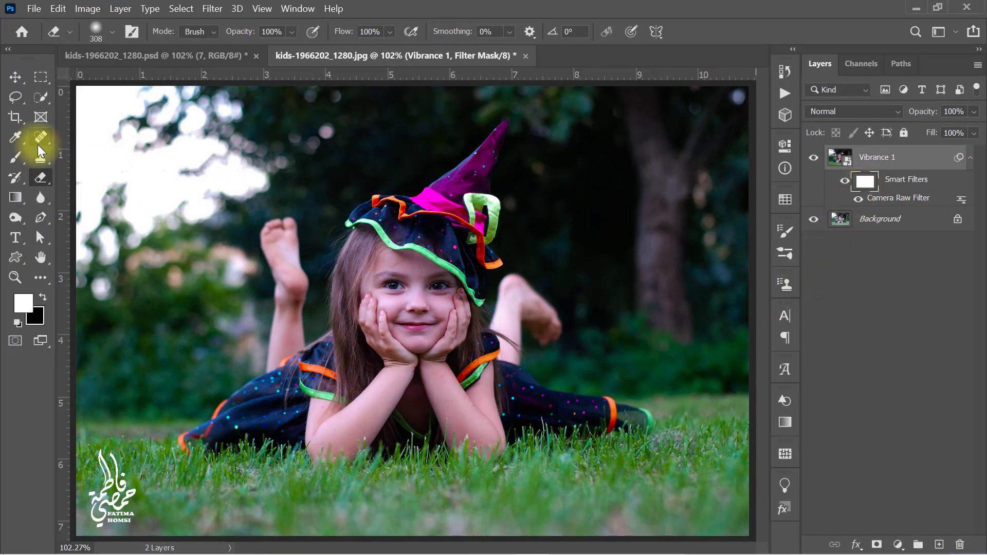
Paint out the Camera Raw darkening in the upper-left with a 748-pixel brush
click(21, 160)
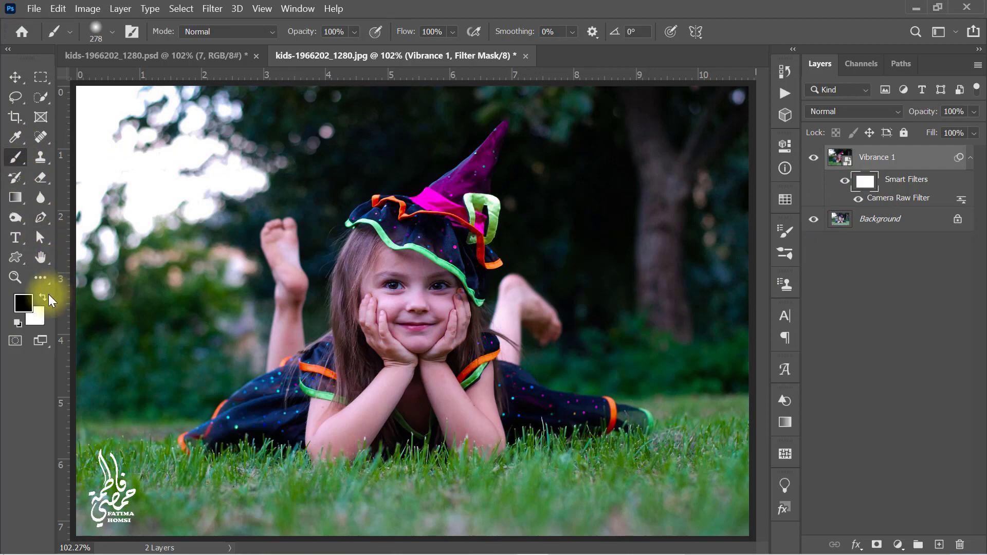
drag(264, 232, 386, 232)
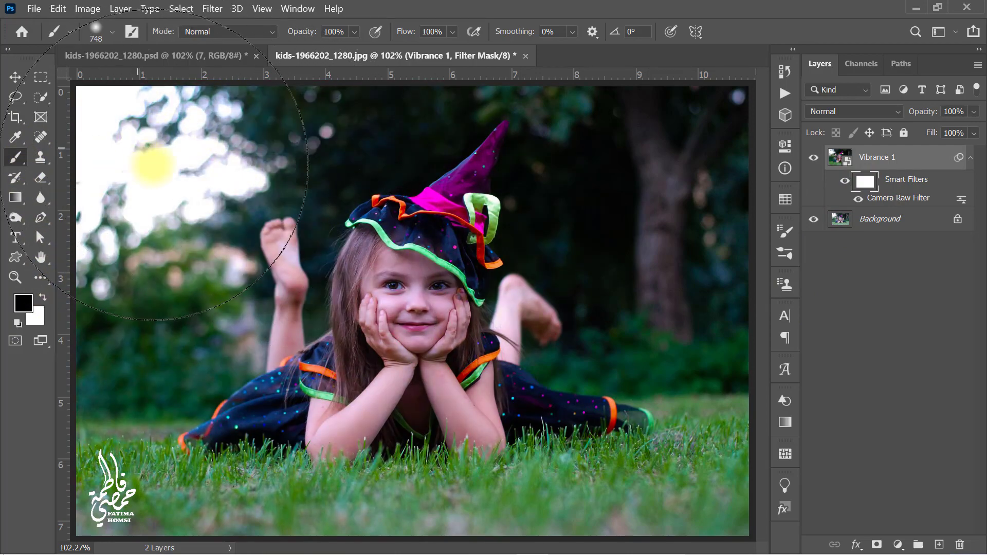
mouse_move(153, 163)
mouse_down()
mouse_move(364, 247)
mouse_move(440, 221)
mouse_move(353, 253)
mouse_move(348, 265)
mouse_up()
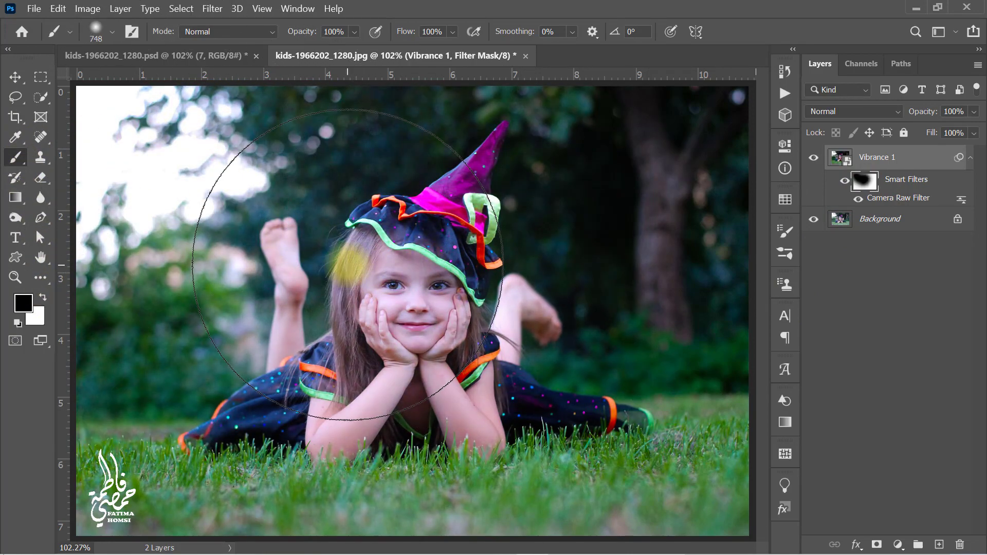
On a new layer, paint a soft peach #ffc489 glow in the upper-left
click(940, 545)
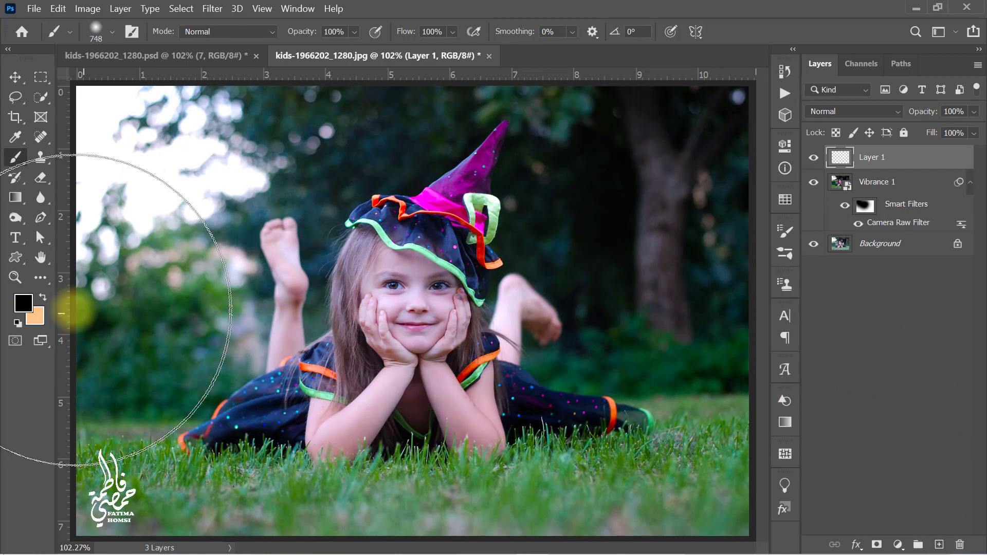
click(25, 306)
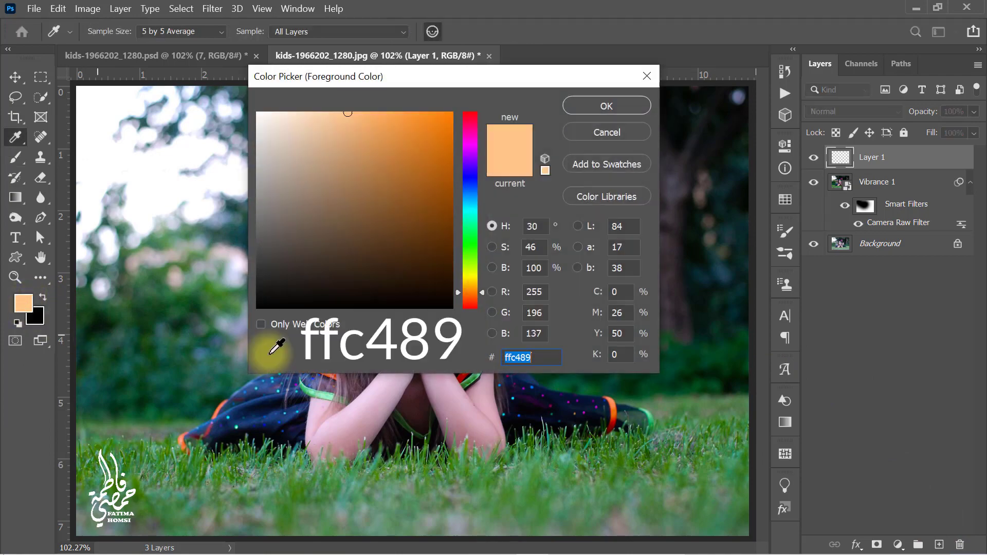
click(597, 106)
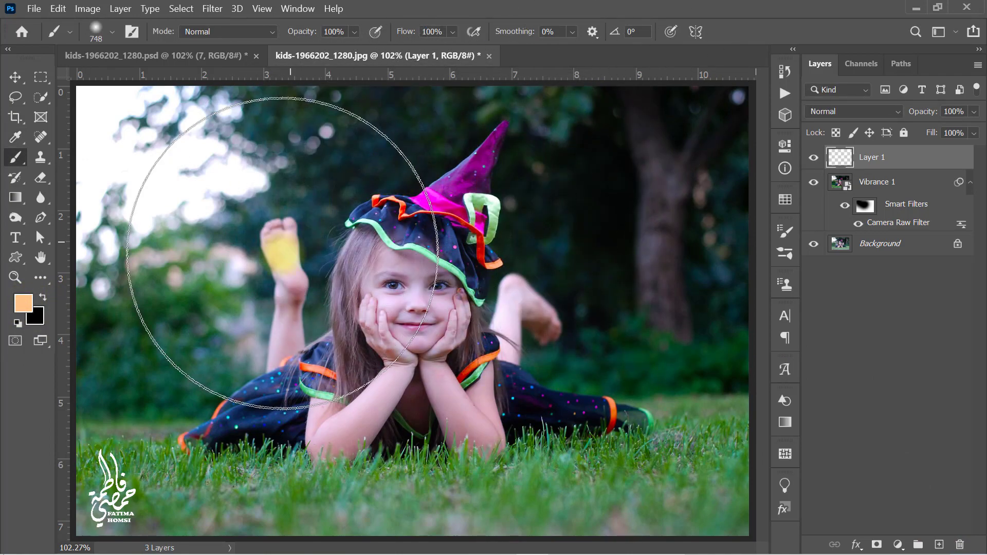
click(282, 252)
Enlarge the glow to 132.20%, shift it toward the upper-left and blend it as Screen
key(ctrl+t)
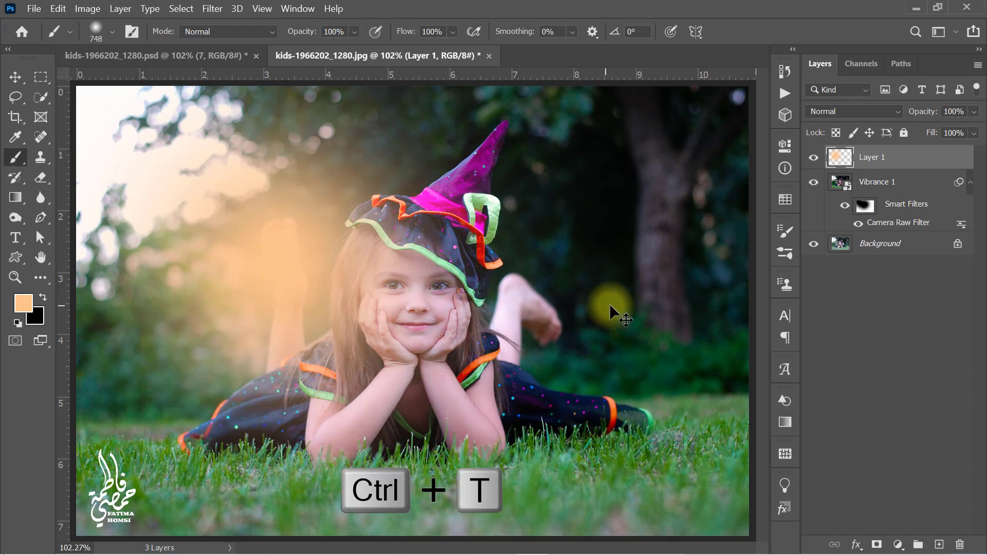
mouse_move(592, 311)
mouse_down()
mouse_move(350, 250)
mouse_move(365, 224)
mouse_up()
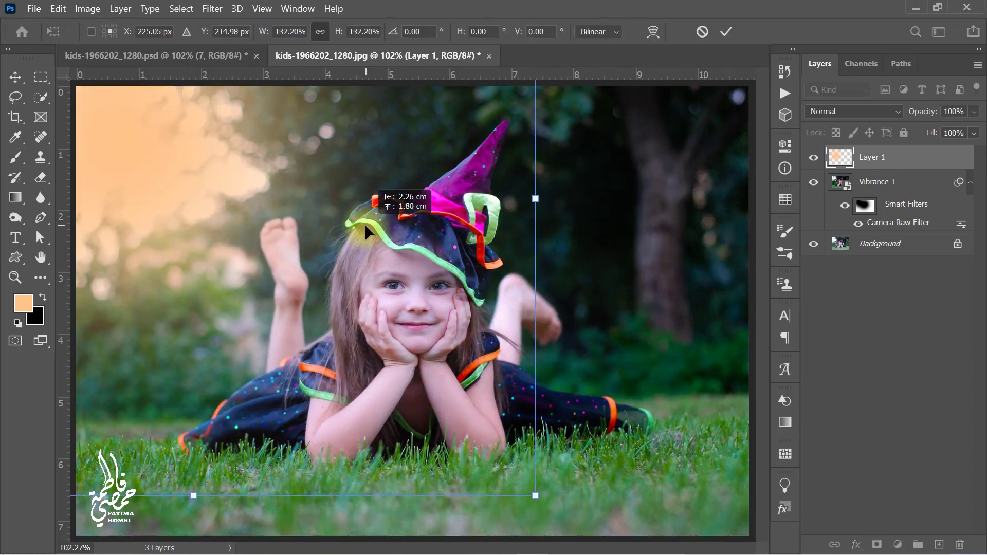
click(726, 34)
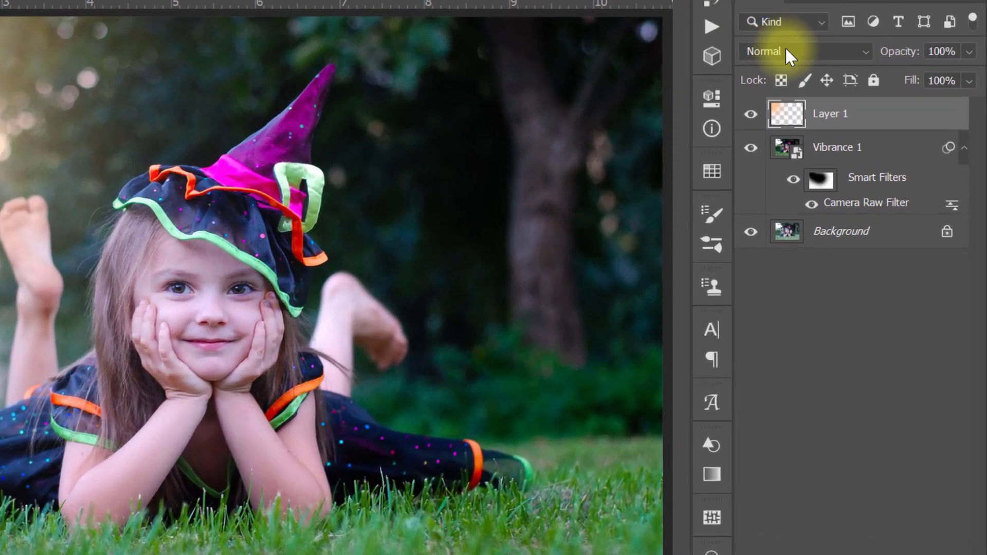
click(845, 113)
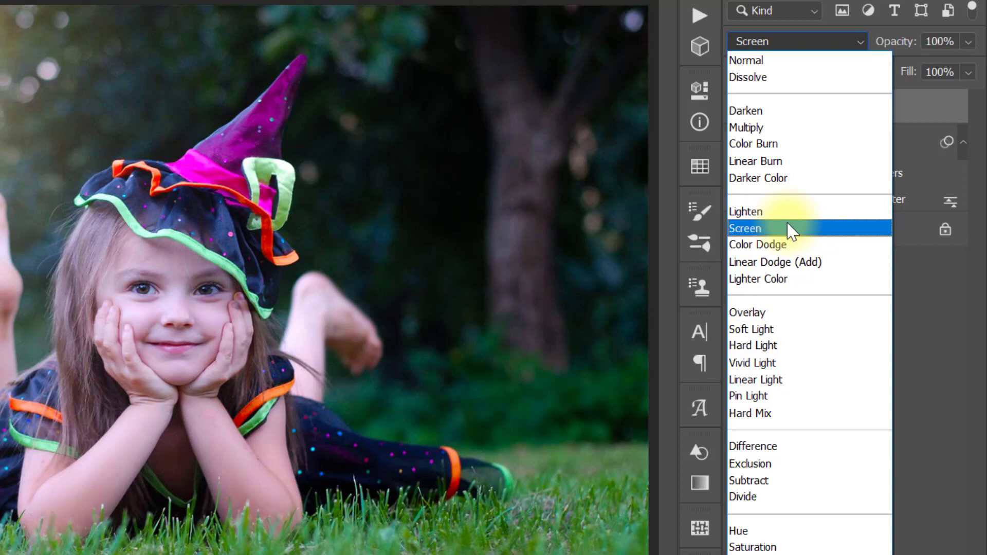
click(788, 228)
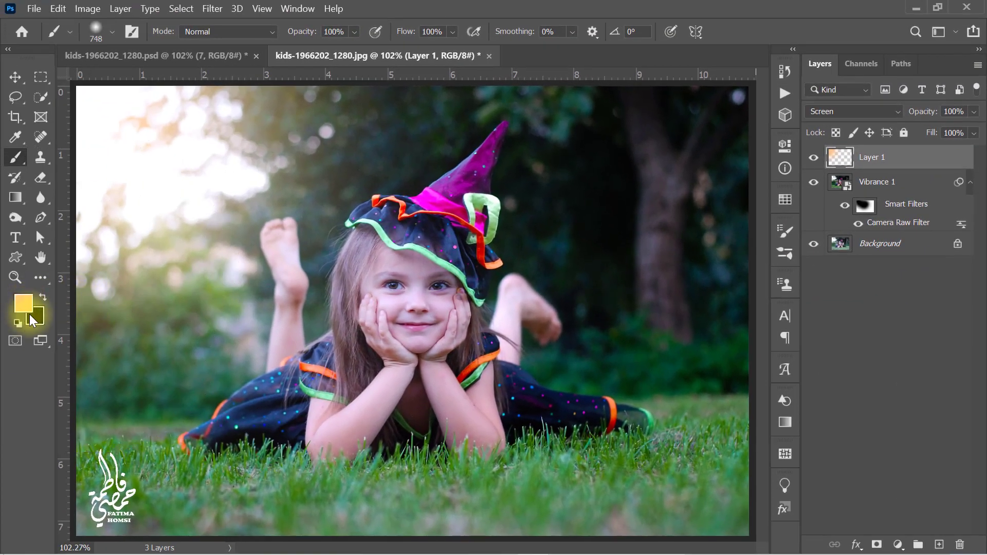
Set the background colour to white
click(35, 316)
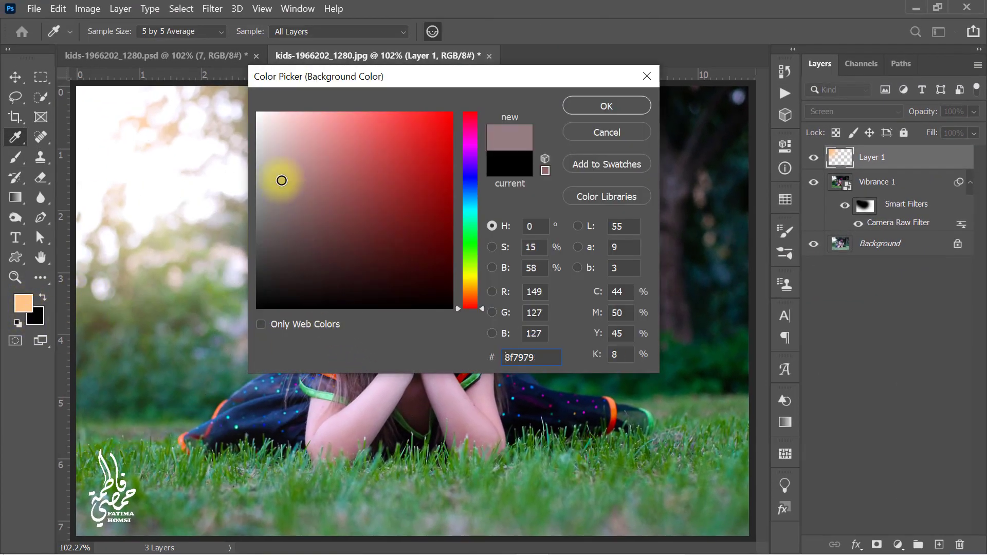
drag(279, 176, 221, 97)
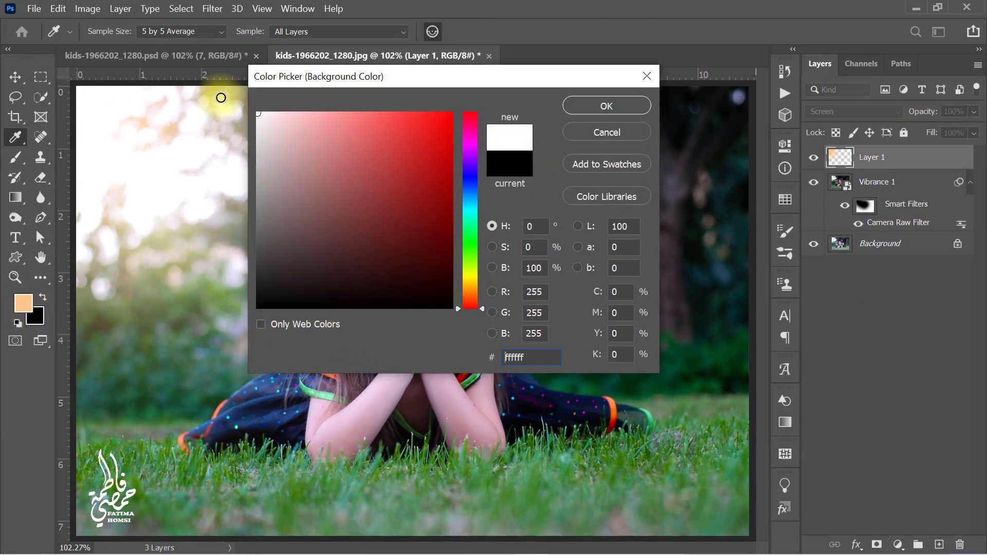
click(606, 106)
key(b)
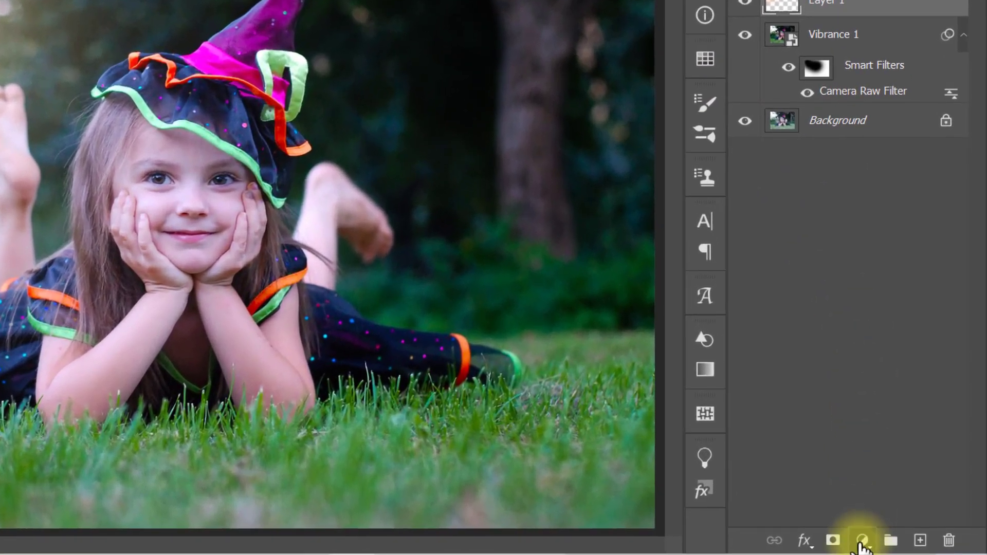
Add a Gradient Map layer blended as Overlay at 20% opacity
click(888, 544)
click(859, 514)
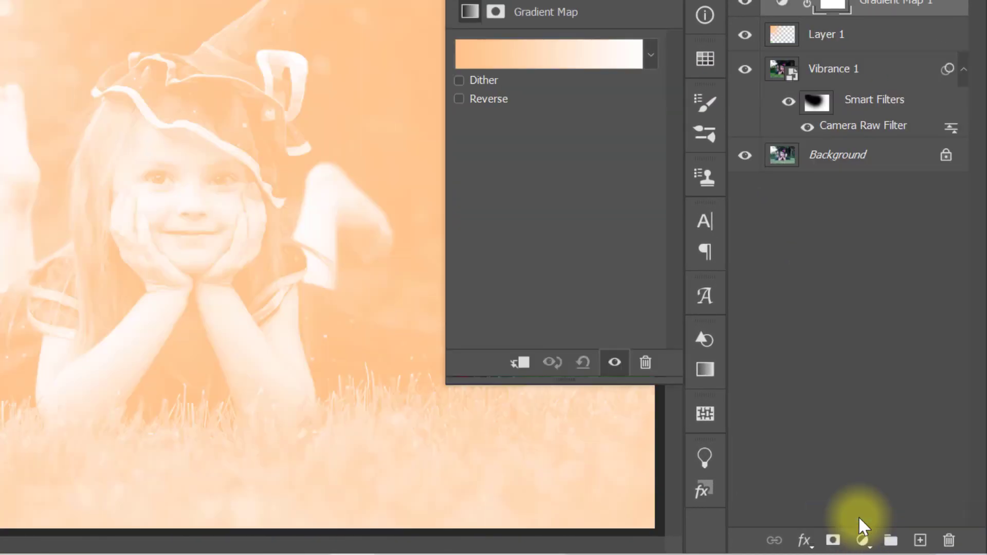
click(637, 66)
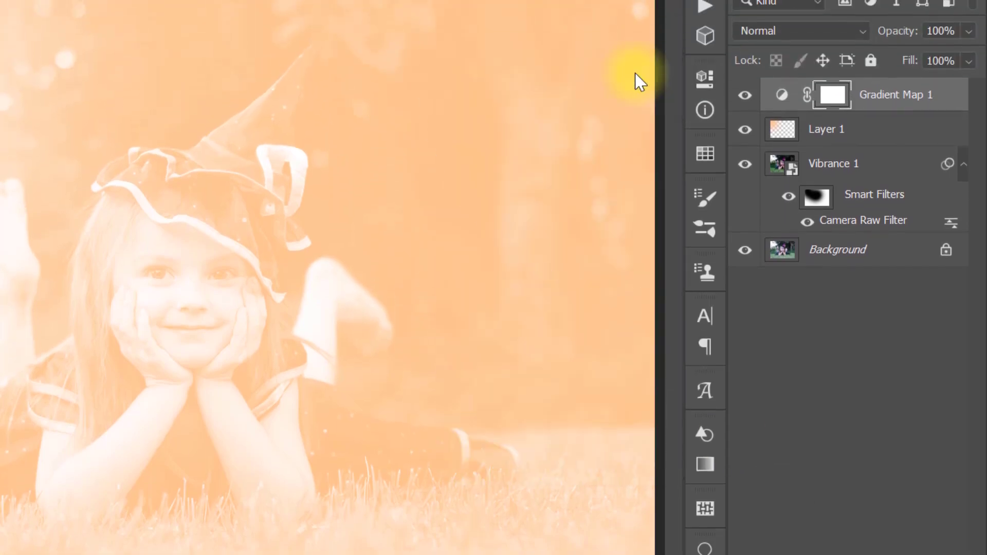
click(805, 32)
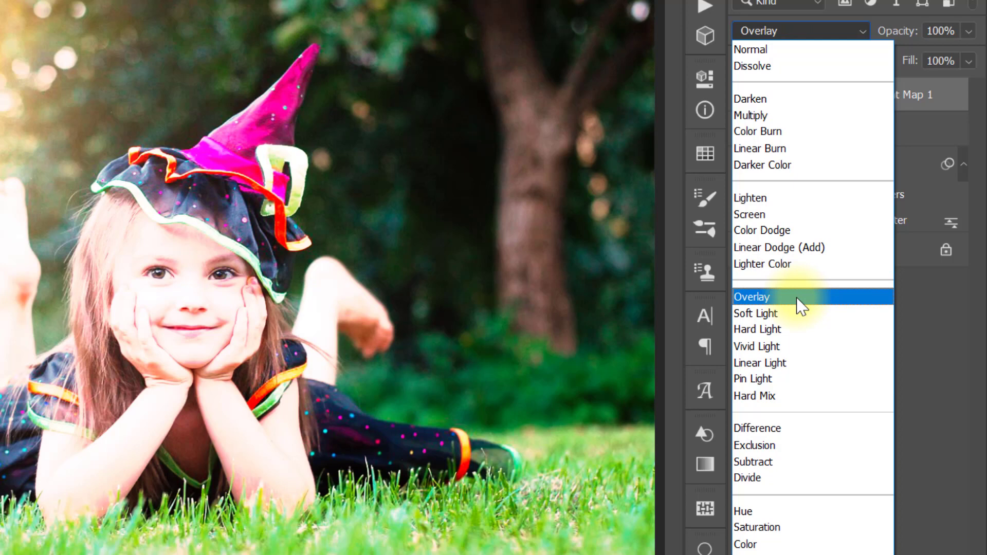
click(797, 298)
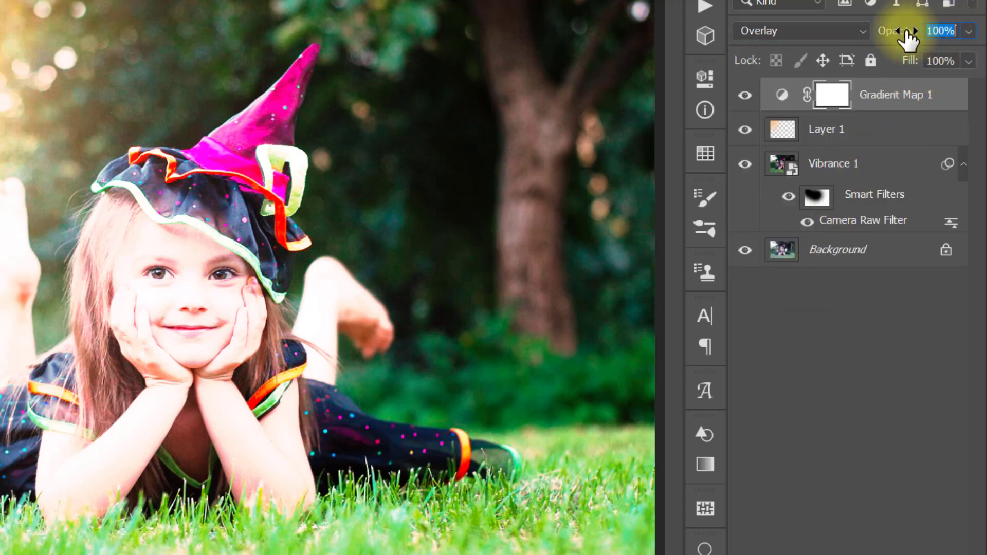
text(20)
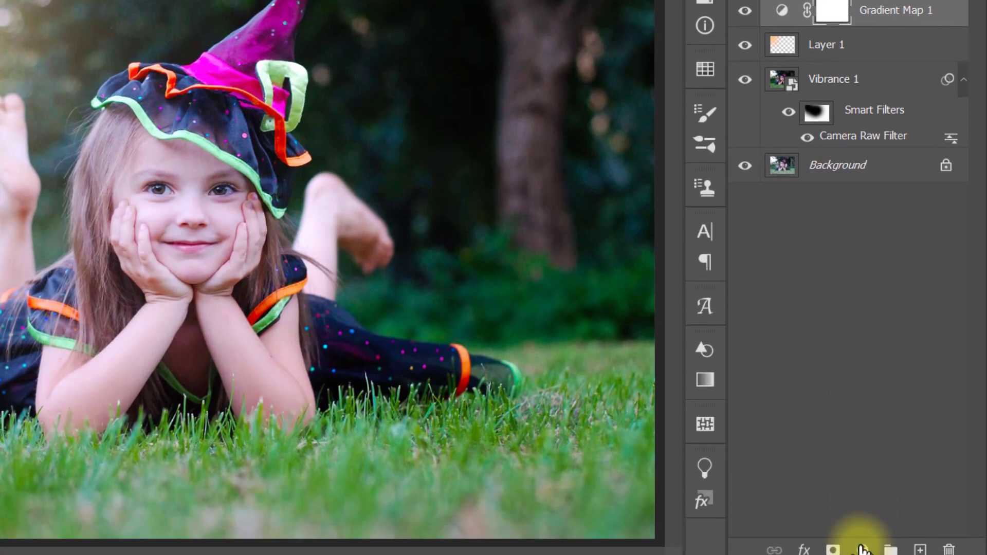
Add a second Gradient Map using the Legacy Violet, Orange preset
click(863, 540)
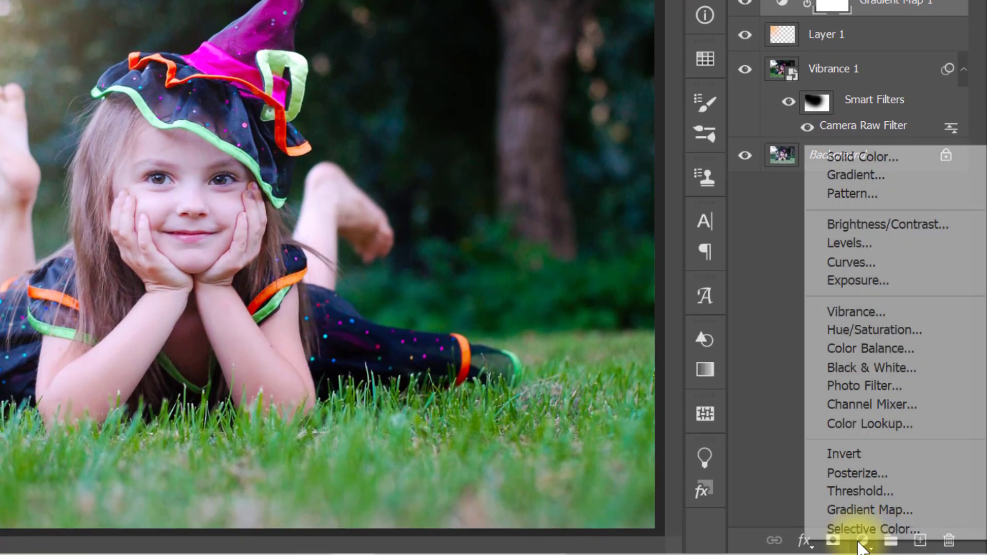
click(862, 511)
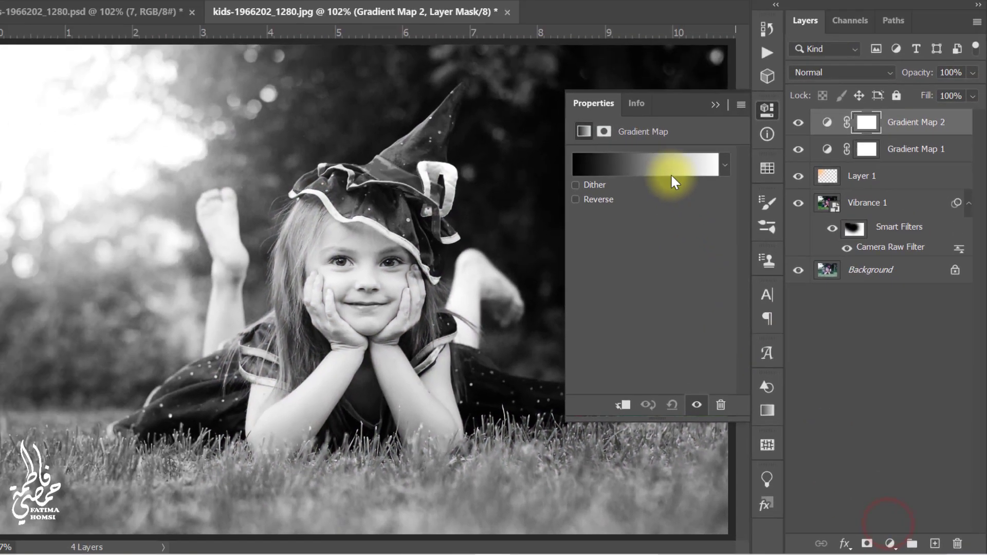
click(674, 179)
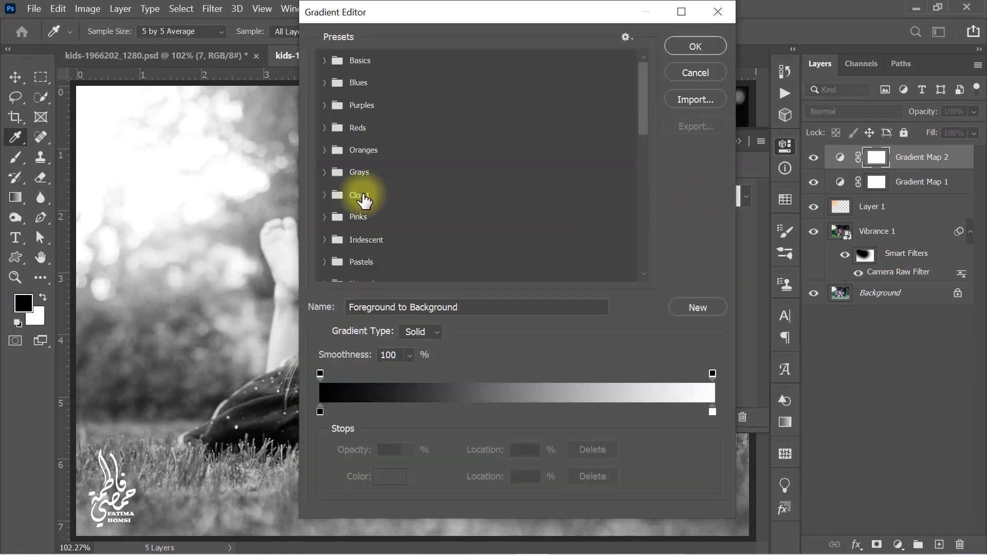
drag(644, 120, 643, 178)
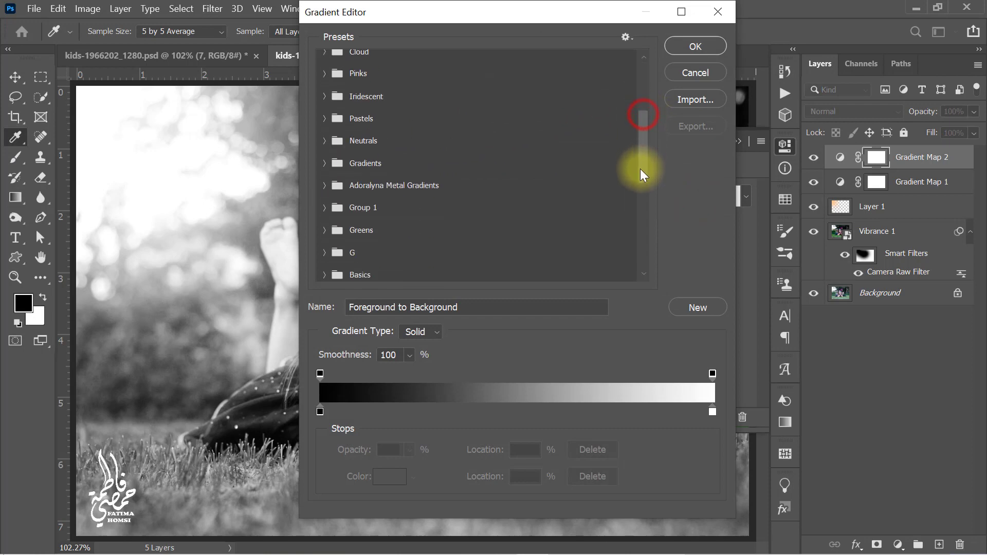
click(325, 216)
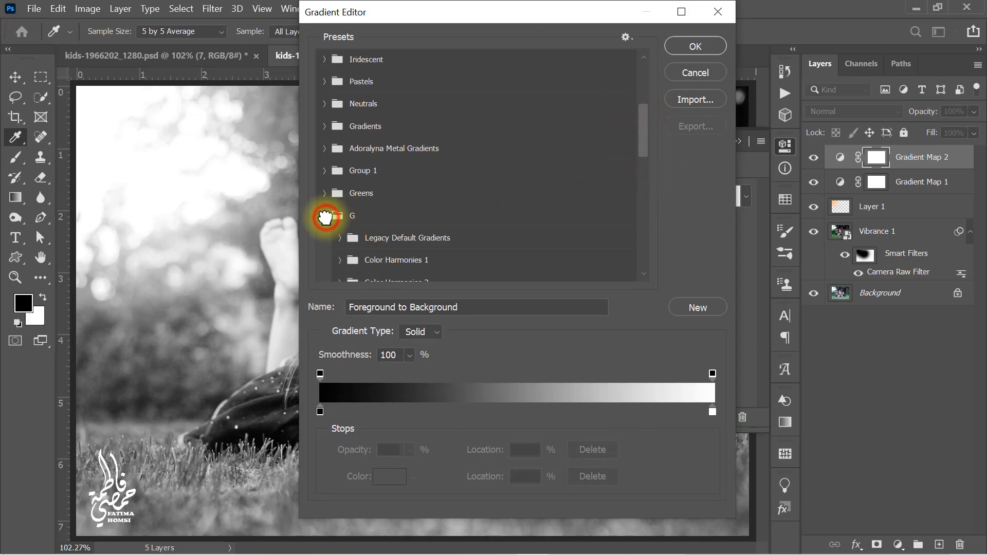
click(339, 238)
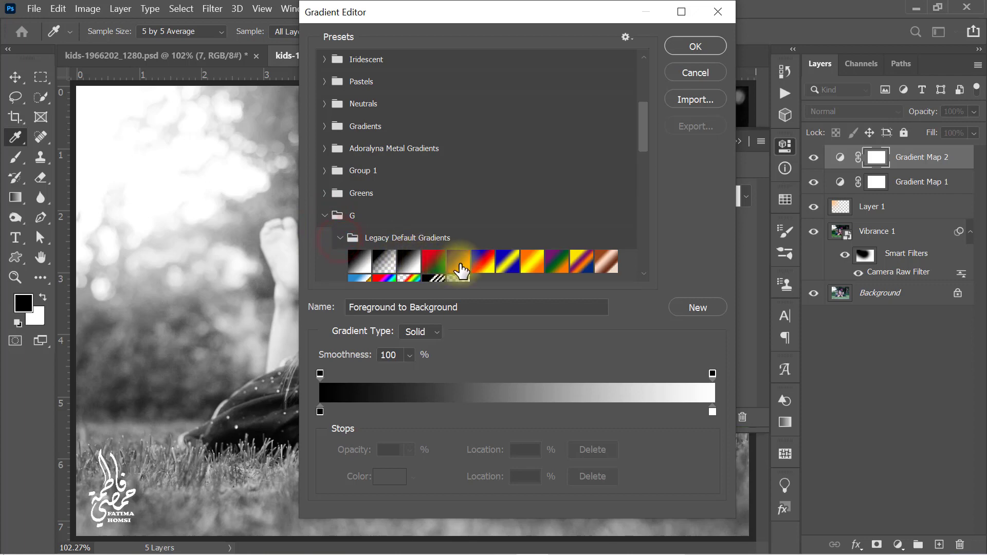
click(459, 262)
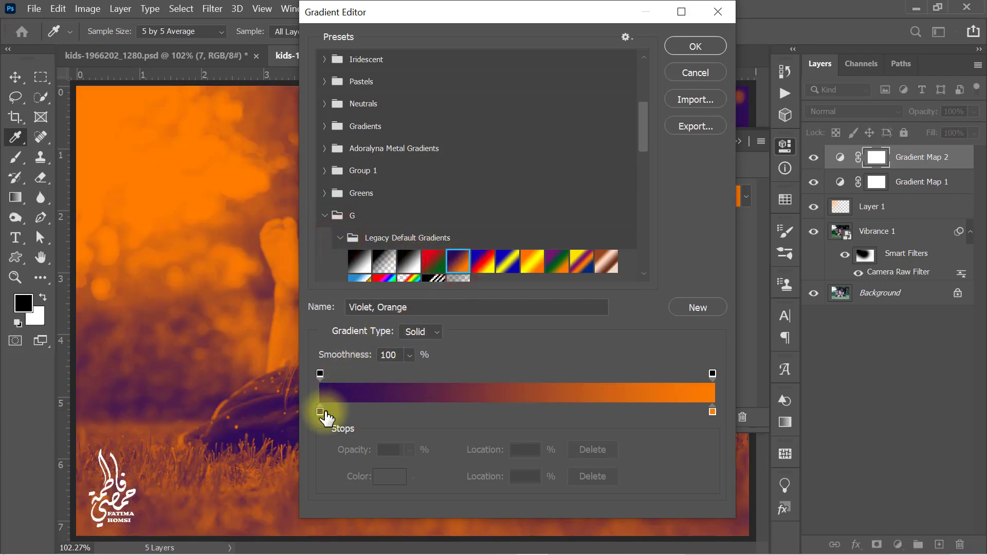
Set the gradient stops to #290a59 and #ff7c00 and accept the gradient
double_click(319, 411)
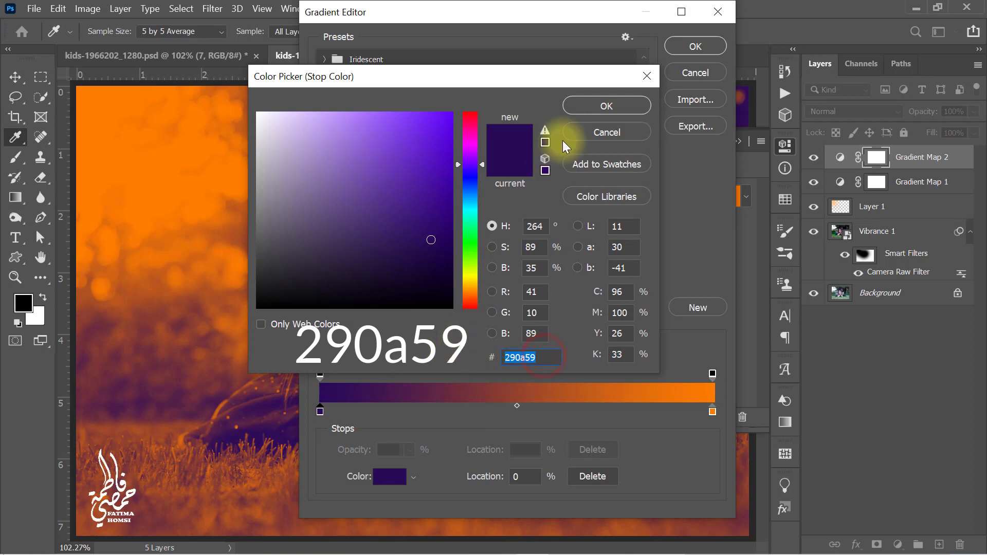
click(577, 108)
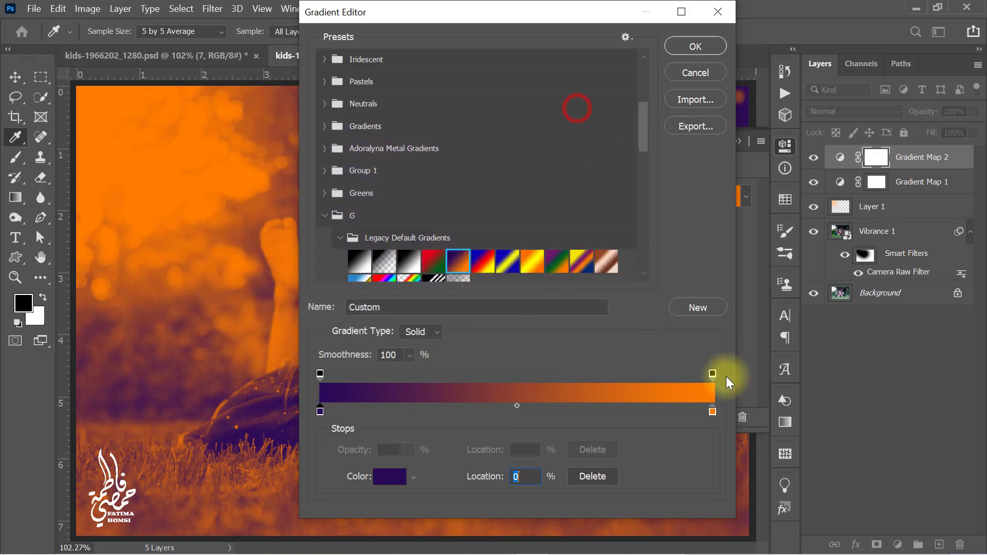
double_click(714, 412)
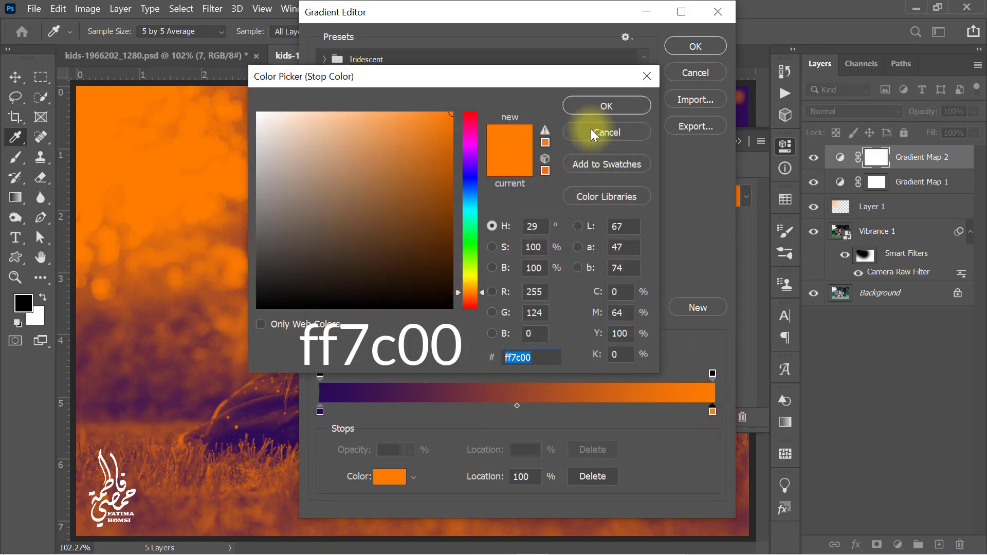
click(601, 106)
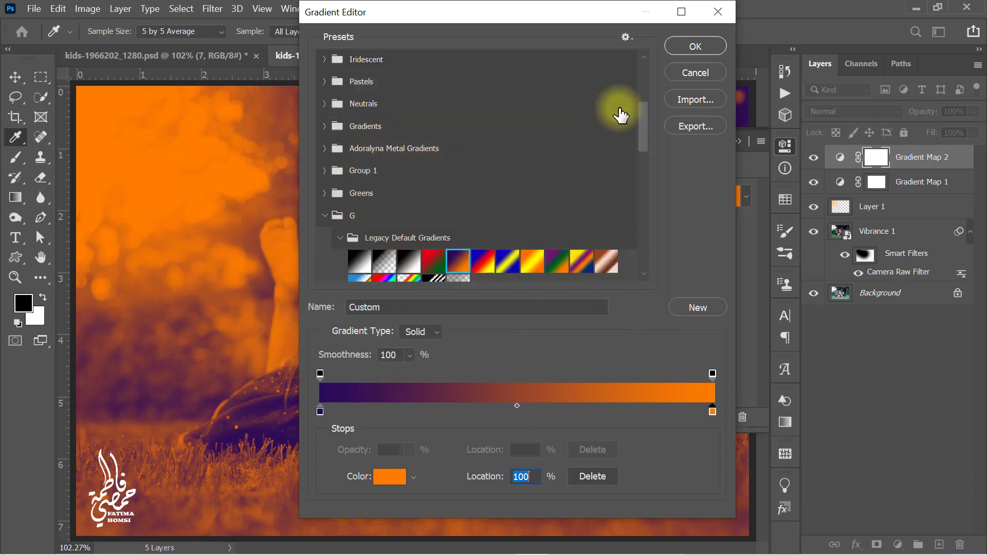
click(680, 52)
Blend Gradient Map 2 as Overlay at 20% opacity
click(738, 141)
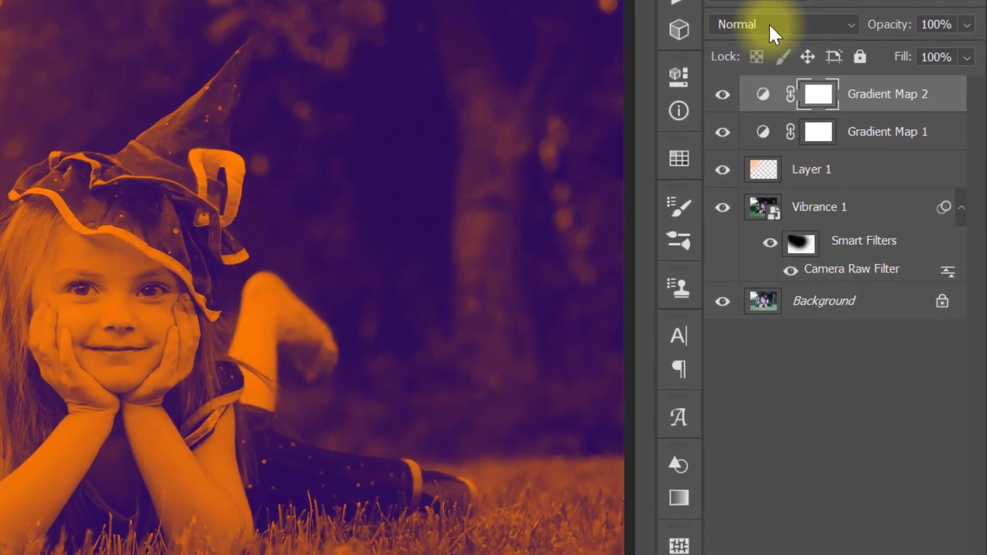
click(846, 112)
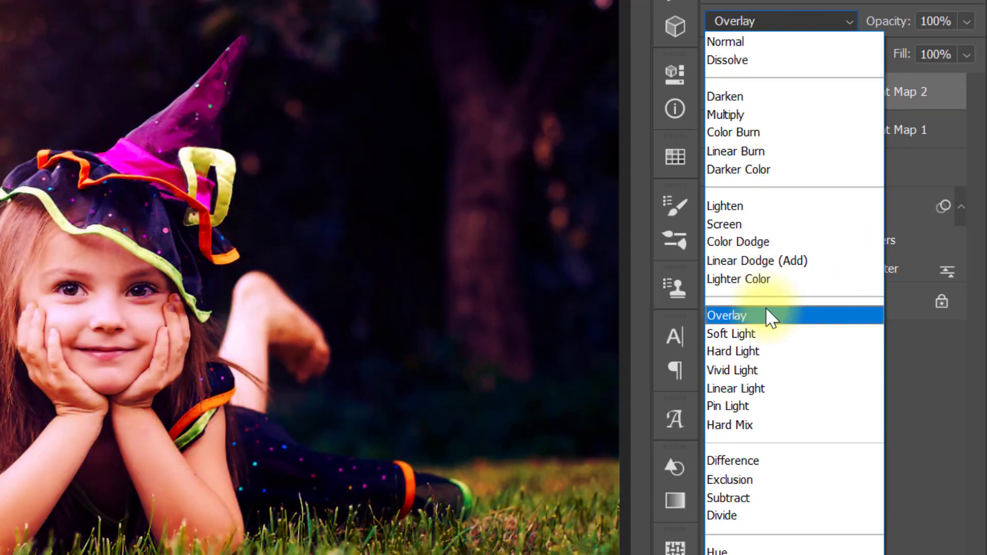
click(767, 311)
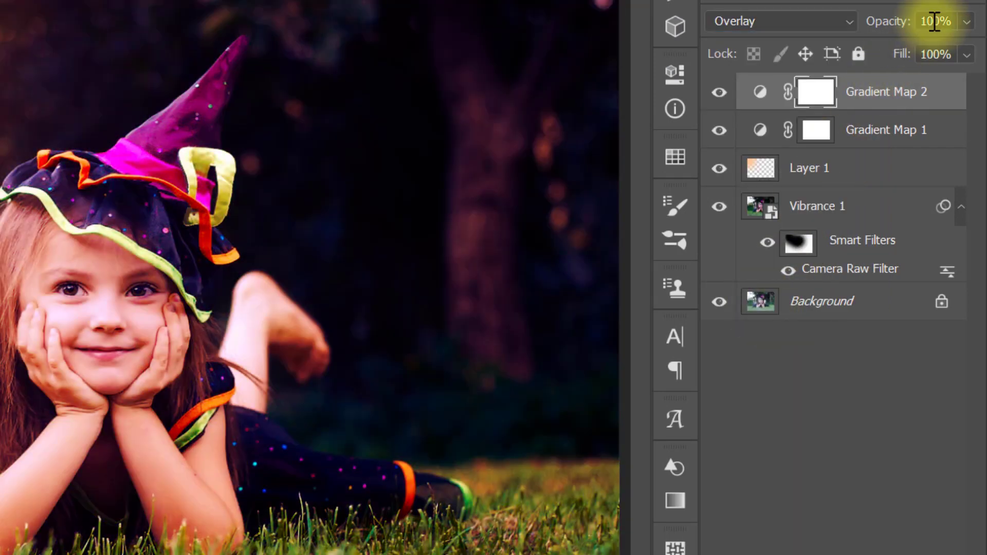
text(2)
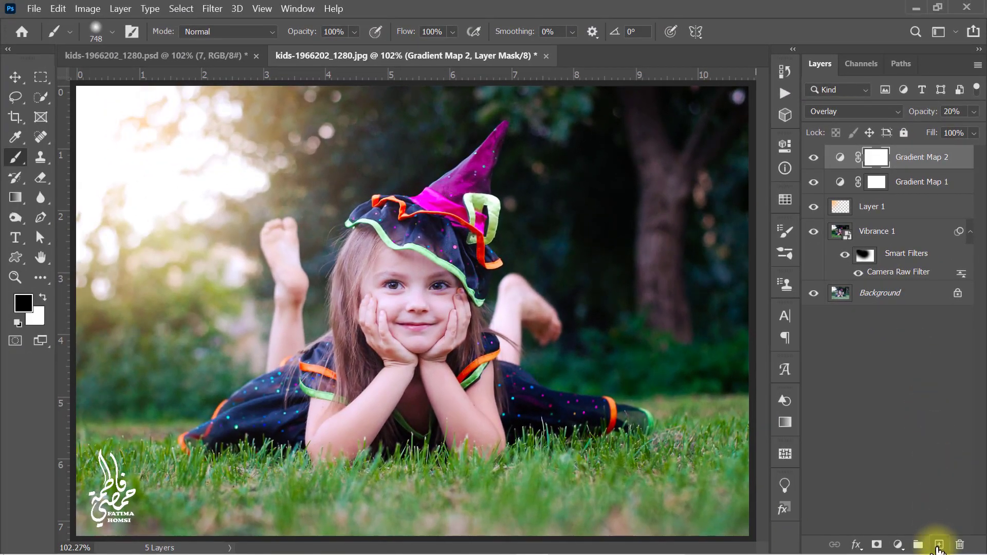
On a new layer, paint black over the photo's right and bottom edges with a large brush
click(939, 546)
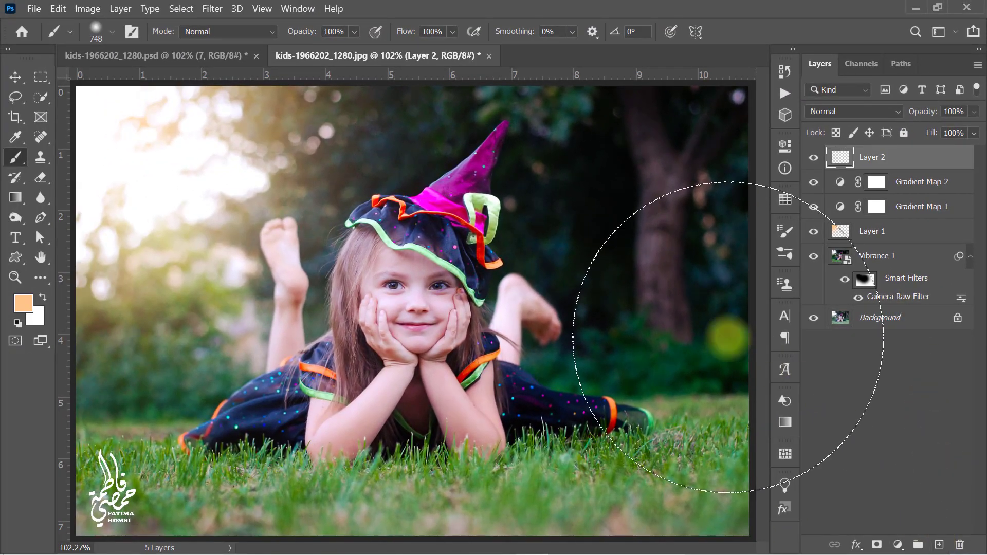
click(23, 304)
drag(271, 271, 201, 353)
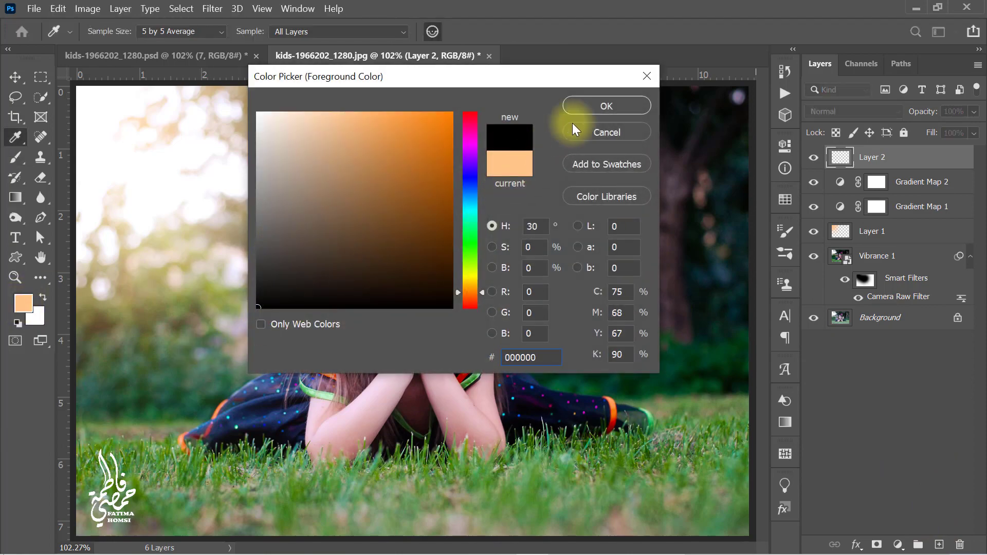
click(596, 104)
key(b)
scroll(478, 252, down, 3)
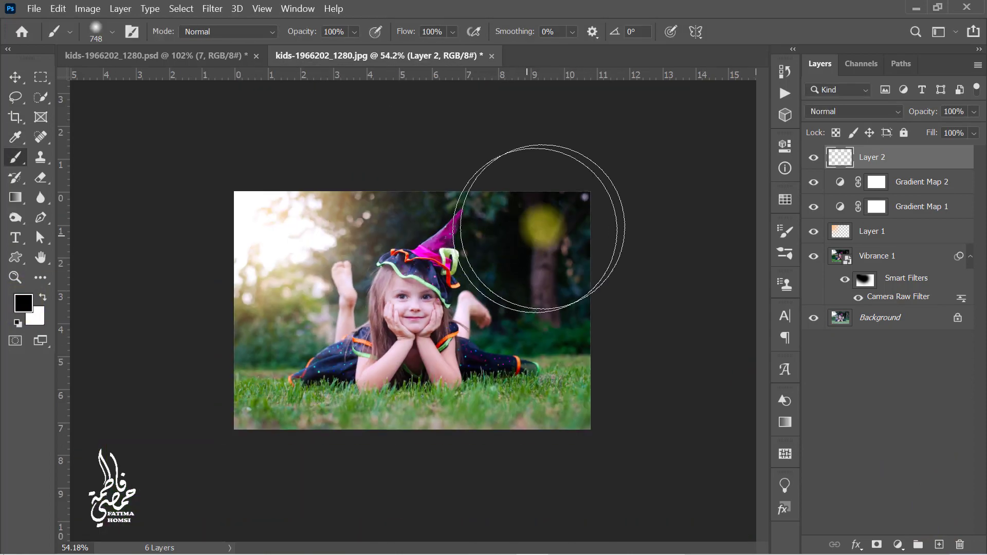
mouse_move(540, 228)
mouse_down()
mouse_move(260, 470)
mouse_move(280, 480)
mouse_move(551, 456)
mouse_move(514, 330)
mouse_up()
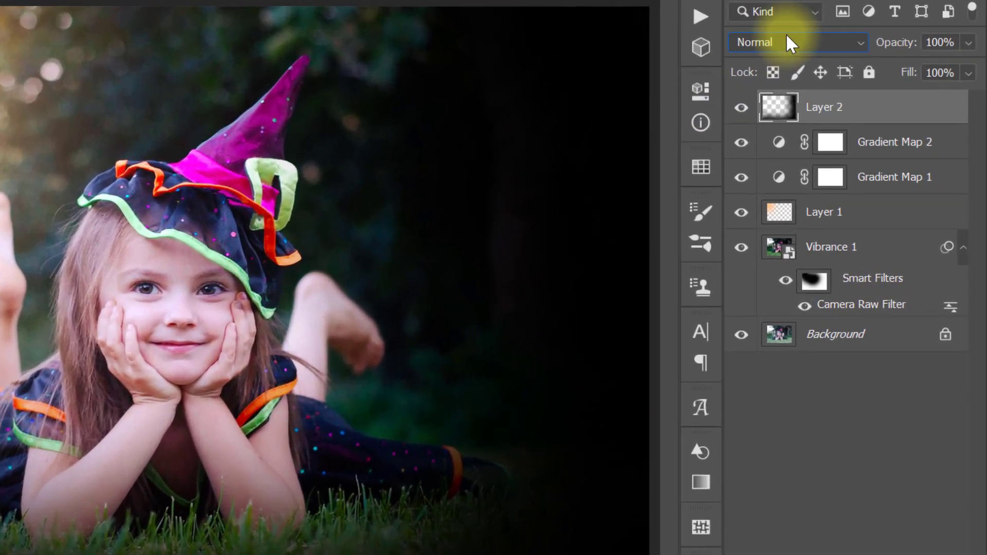
Blend the vignette layer as Soft Light at about 80% opacity and toggle it to compare
click(846, 110)
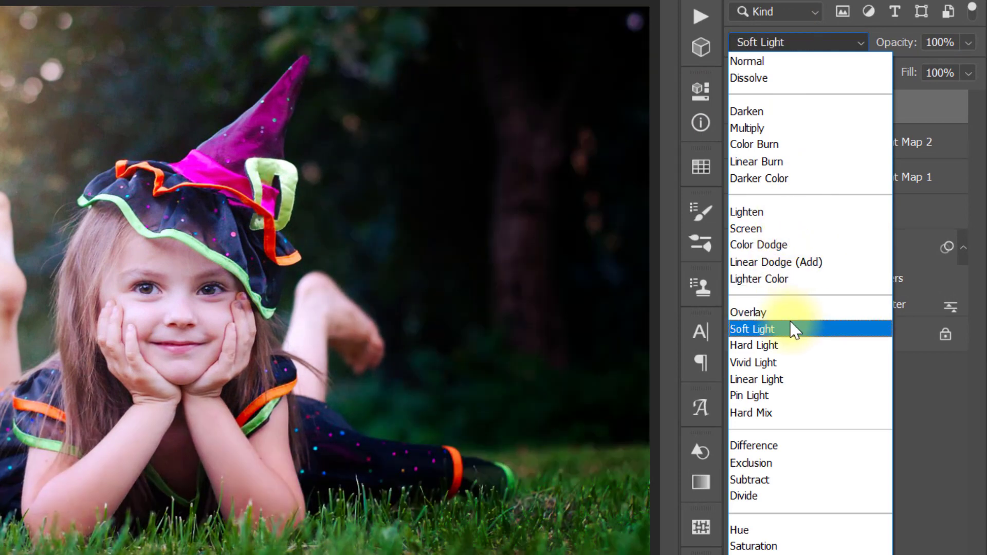
click(791, 328)
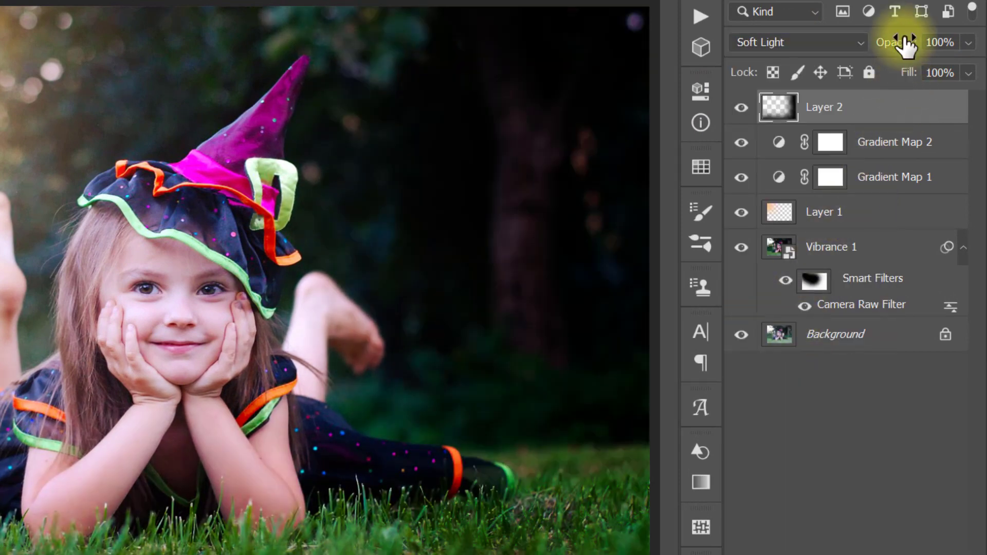
drag(906, 46, 882, 52)
click(741, 107)
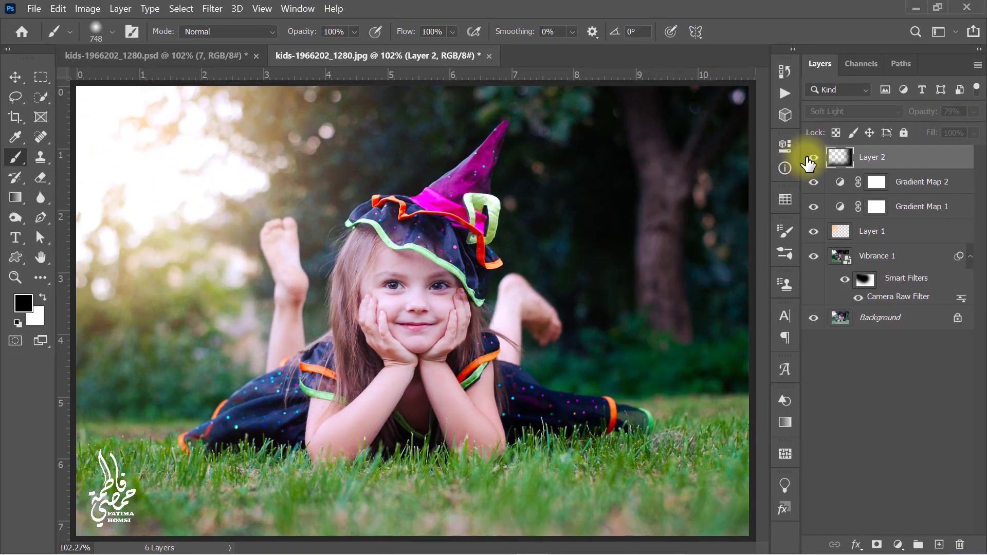
click(813, 158)
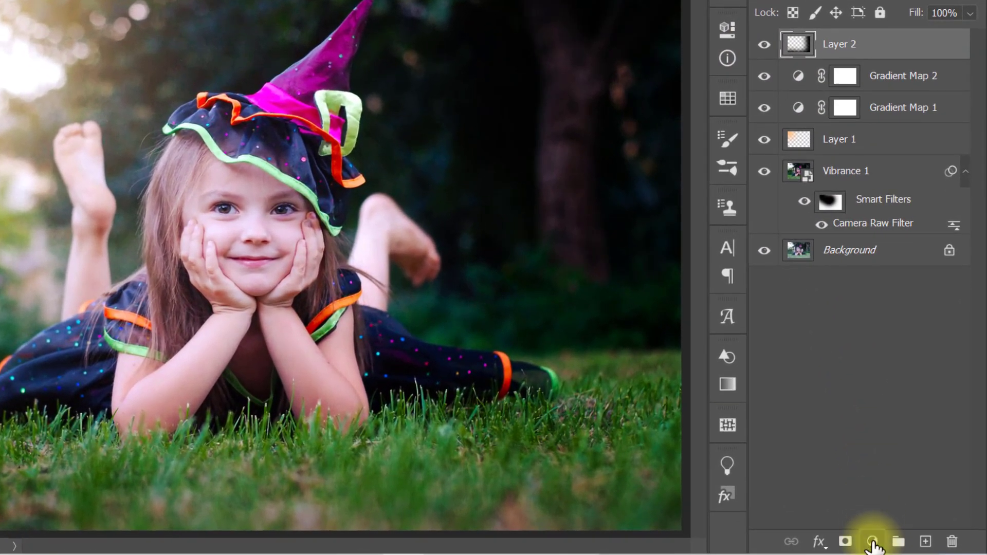
Add a Color Balance layer and push the midtones and highlights toward red (highlights Red +15)
click(873, 543)
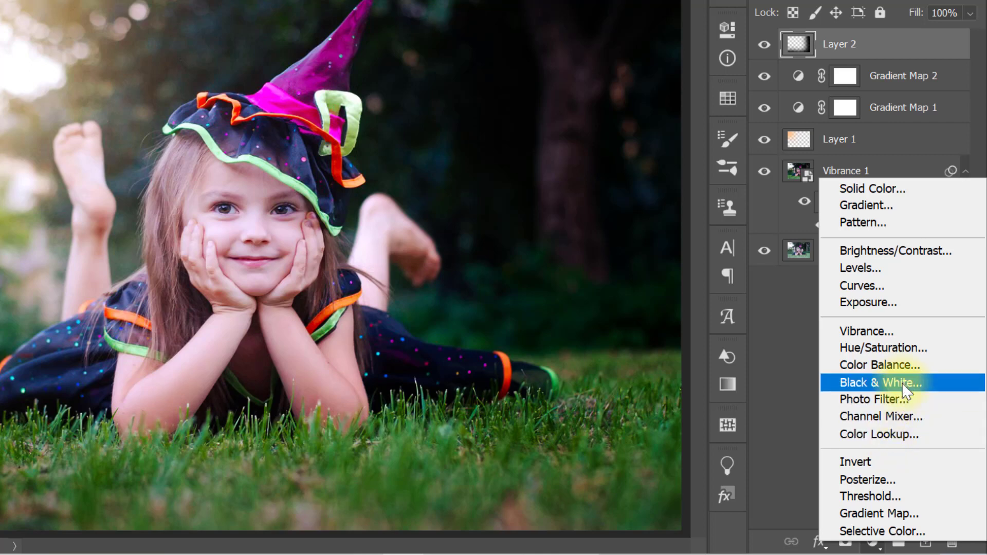
click(904, 368)
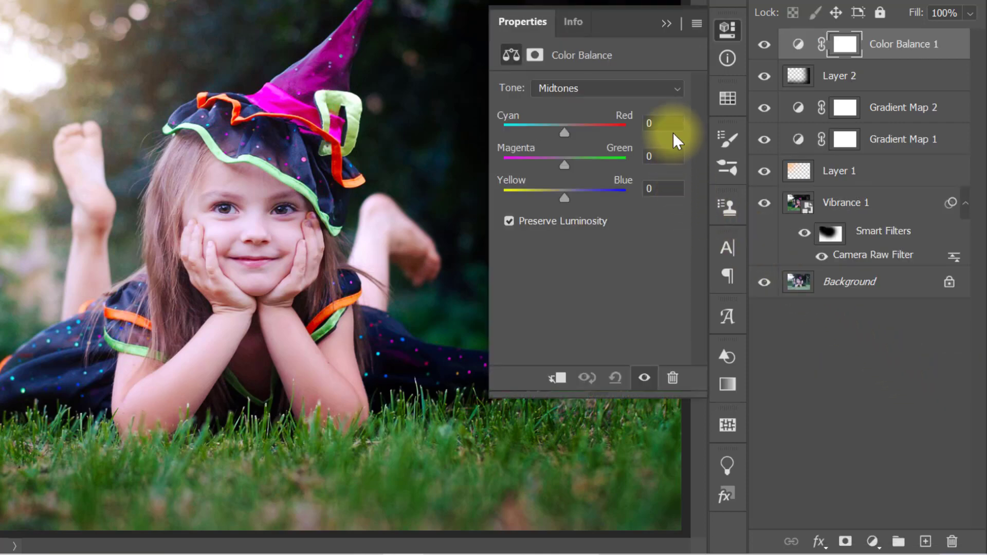
click(630, 122)
text(-10)
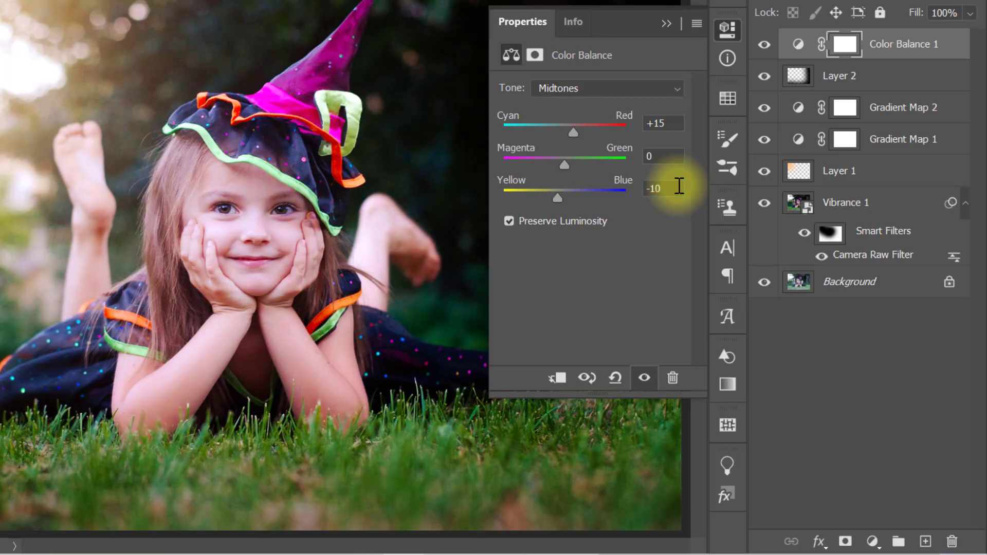
click(639, 129)
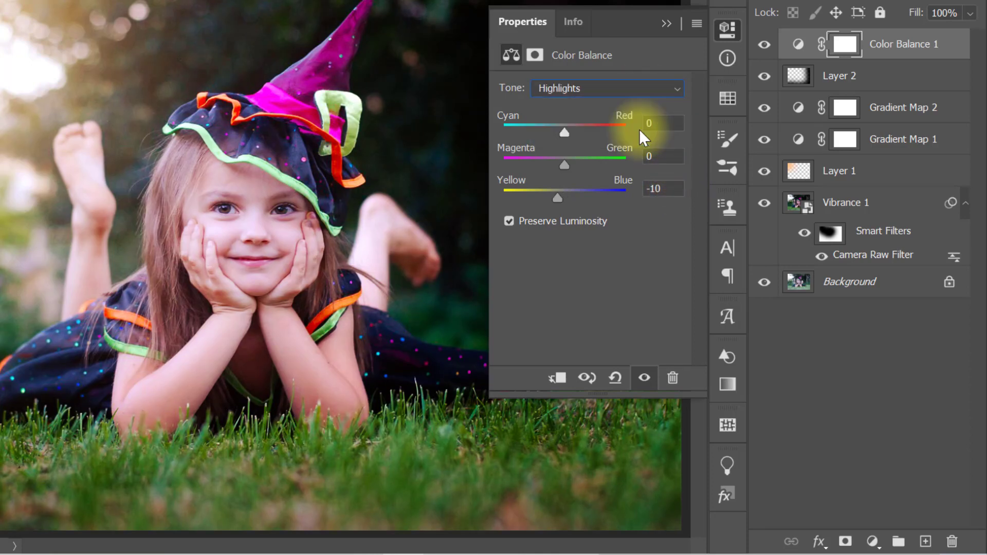
click(661, 122)
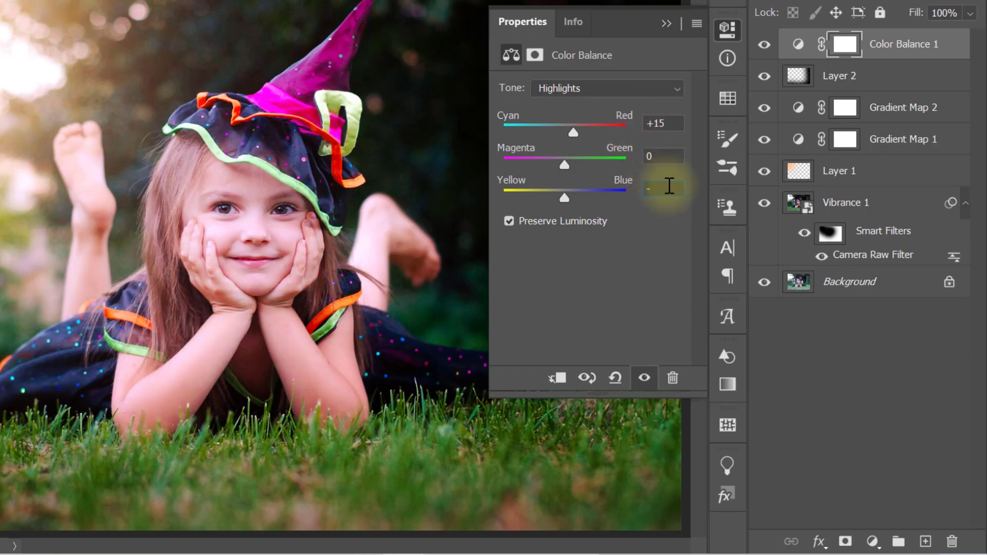
Set the Color Balance shadows to Cyan–Red +5 and Yellow–Blue +5
click(637, 90)
click(633, 103)
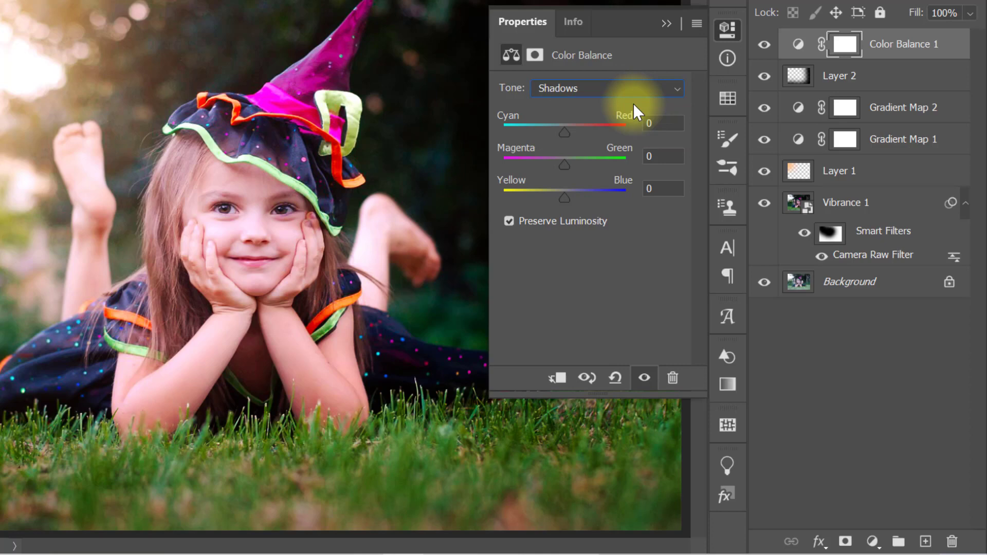
click(662, 122)
text(+5)
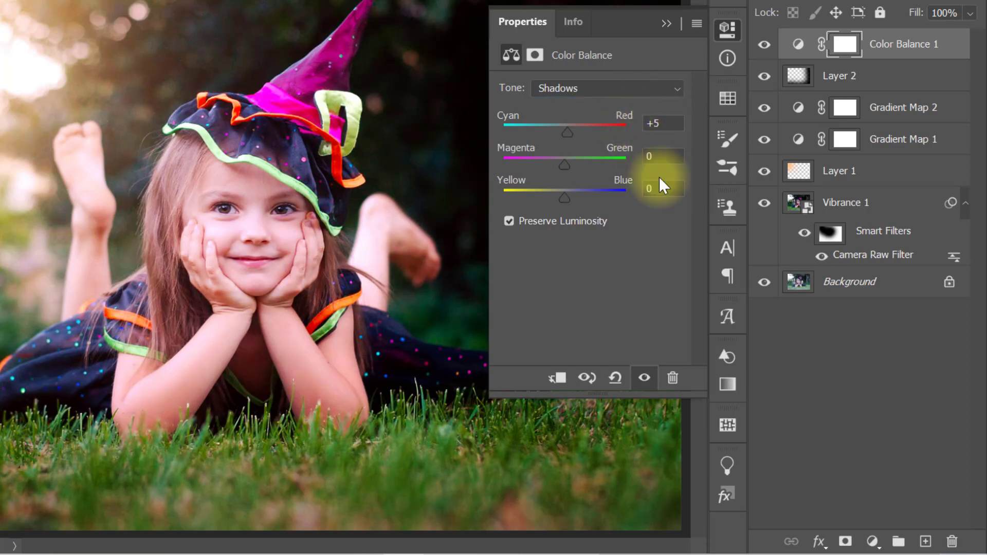
click(661, 188)
text(5)
key(Return)
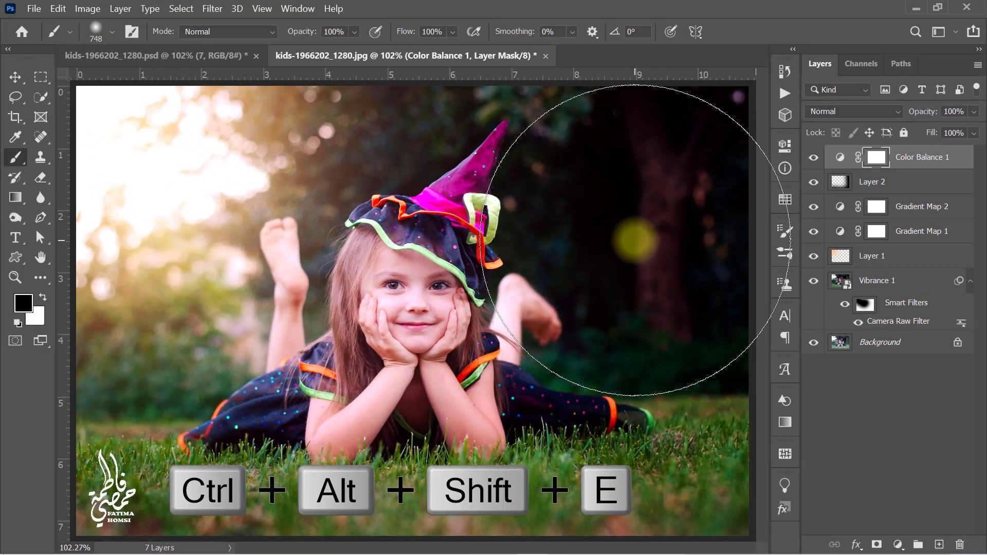
Merge visible layers into Layer 3, make it a smart object, and apply a 5-pixel Gaussian Blur
key(ctrl+alt+shift+e)
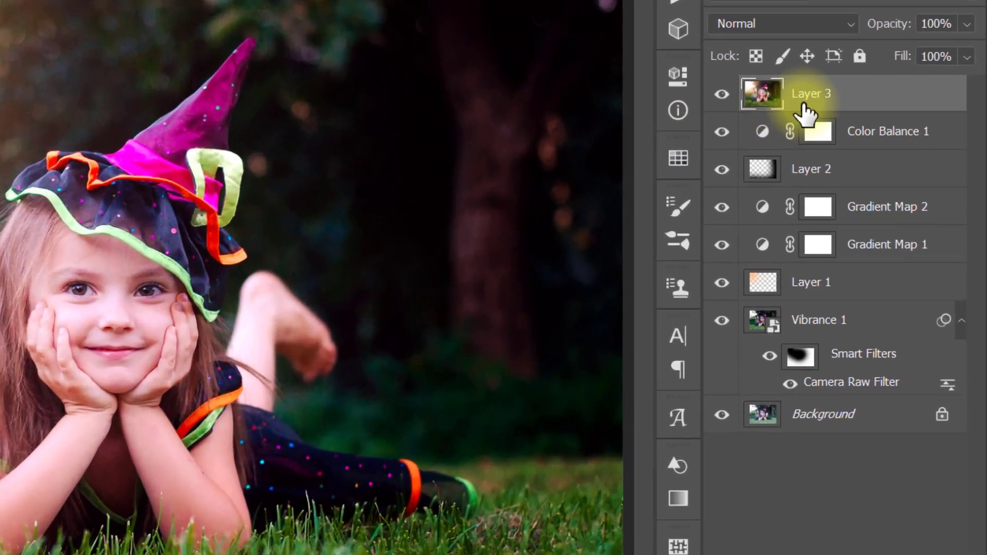
right_click(877, 93)
click(785, 182)
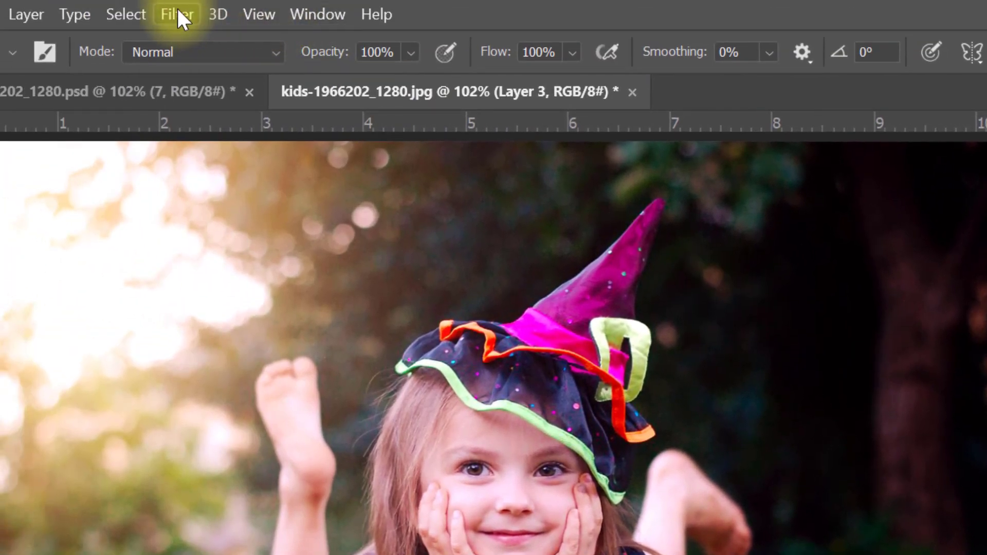
click(177, 13)
mouse_move(201, 280)
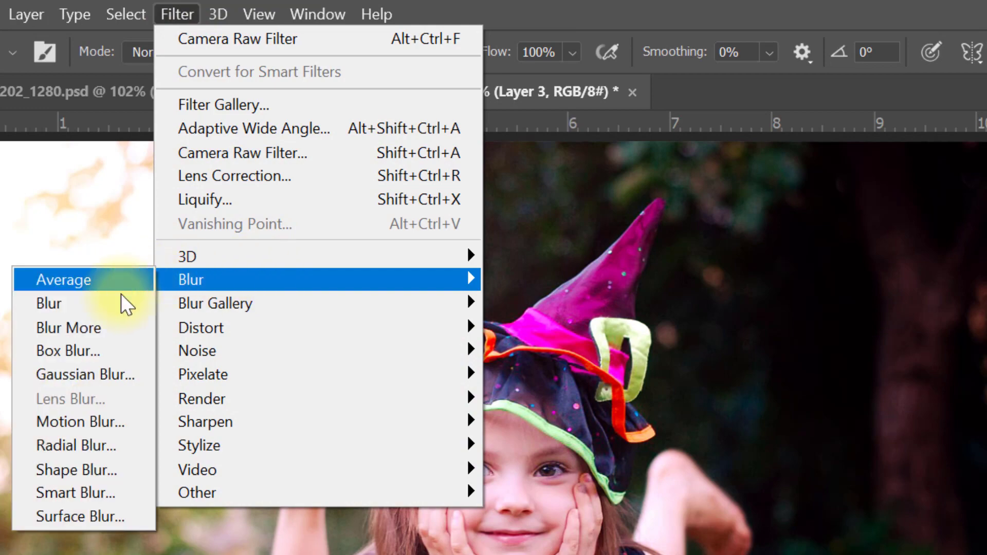
click(112, 373)
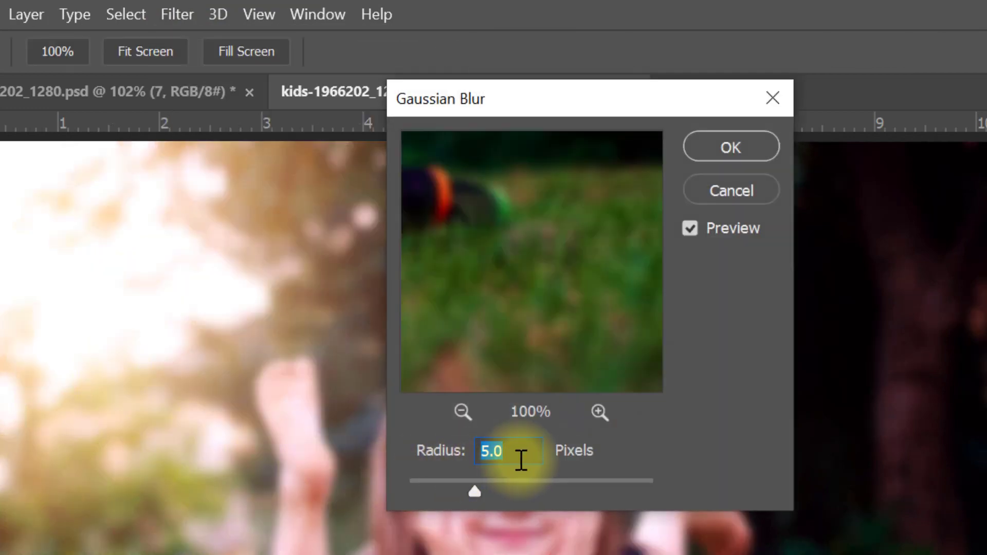
click(714, 161)
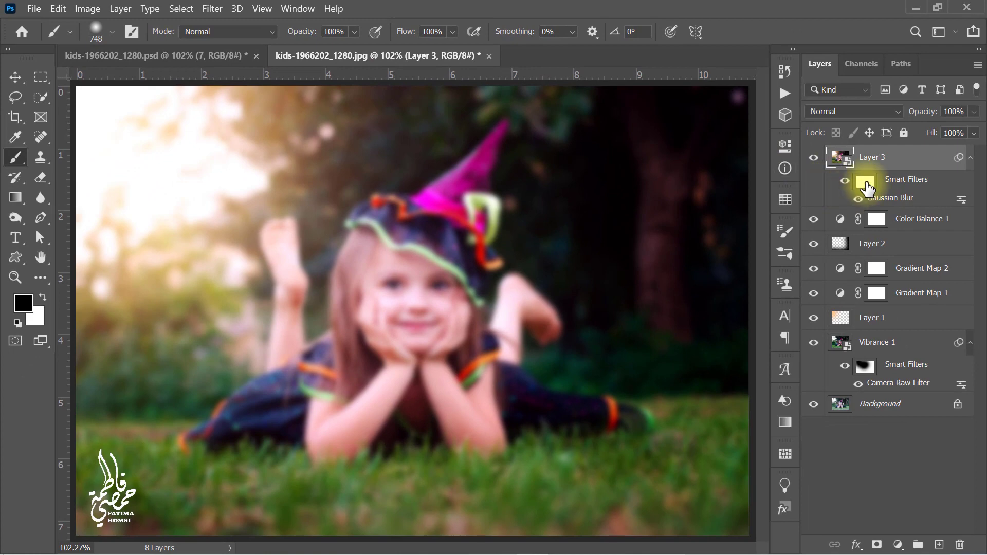
Paint black on the blur filter mask over the girl, then toggle the layer to compare
click(865, 181)
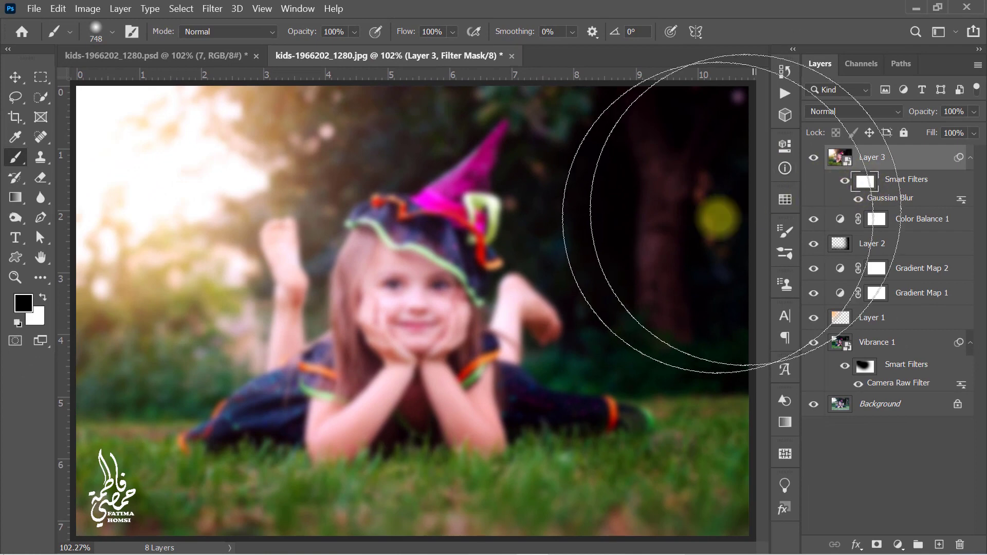
click(17, 323)
click(23, 304)
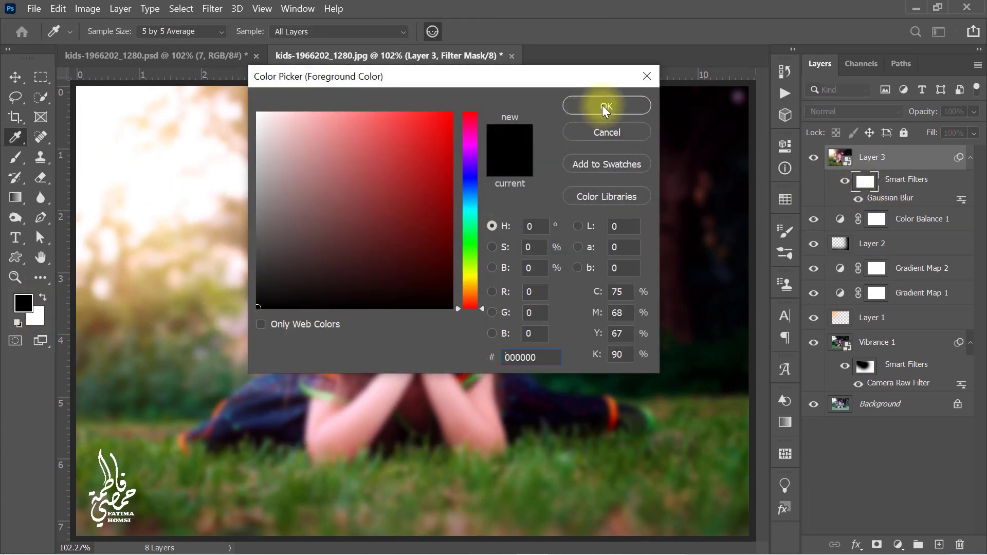
click(603, 106)
key(b)
mouse_move(458, 128)
mouse_down()
mouse_move(432, 264)
mouse_move(438, 226)
mouse_move(469, 206)
mouse_move(509, 288)
mouse_move(617, 350)
mouse_move(412, 366)
mouse_move(330, 298)
mouse_move(288, 383)
mouse_move(277, 371)
mouse_move(359, 335)
mouse_up()
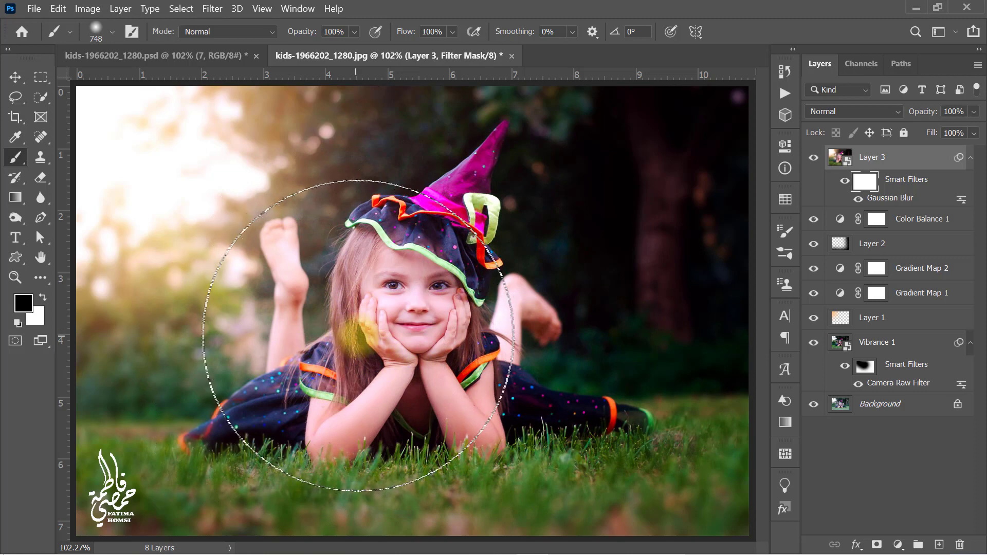
click(814, 159)
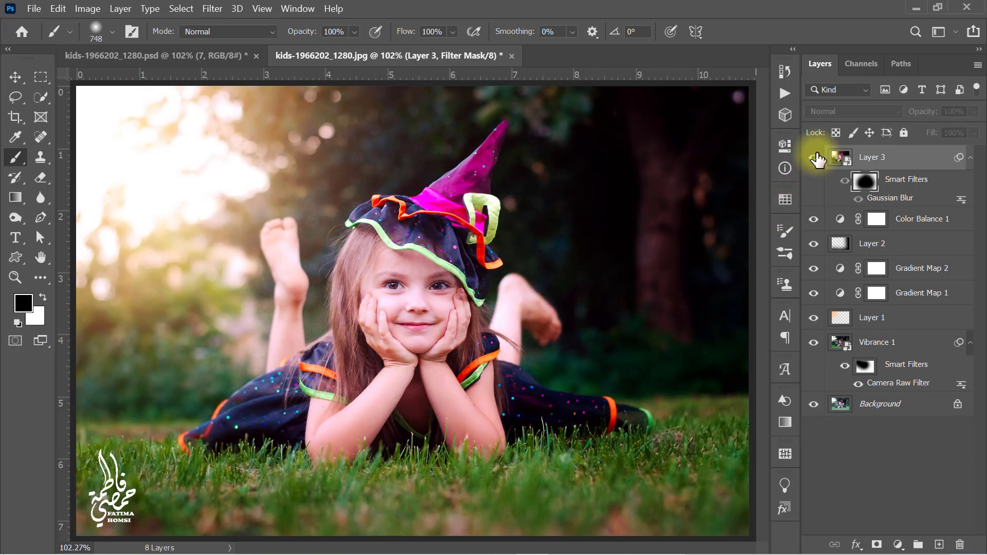
Place the bubbles PNG into the photo and scale it to cover the whole canvas
click(916, 11)
mouse_move(739, 102)
mouse_down()
mouse_move(520, 538)
mouse_move(470, 409)
mouse_up()
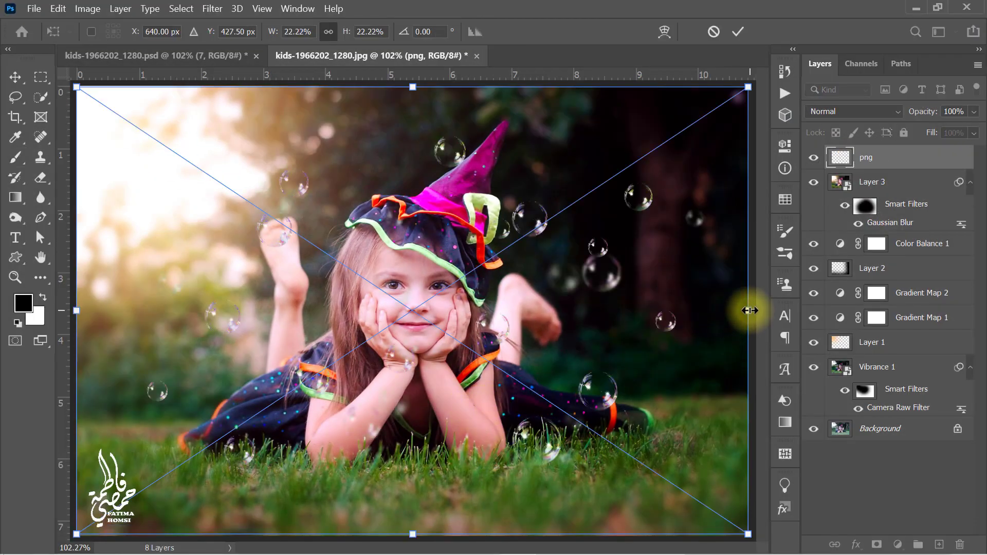
drag(750, 310, 781, 311)
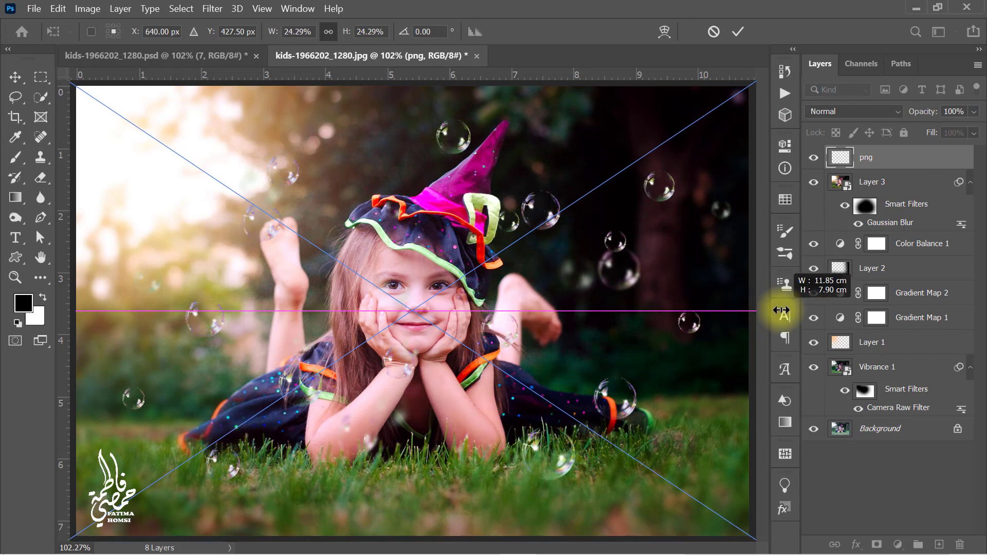
click(736, 33)
key(b)
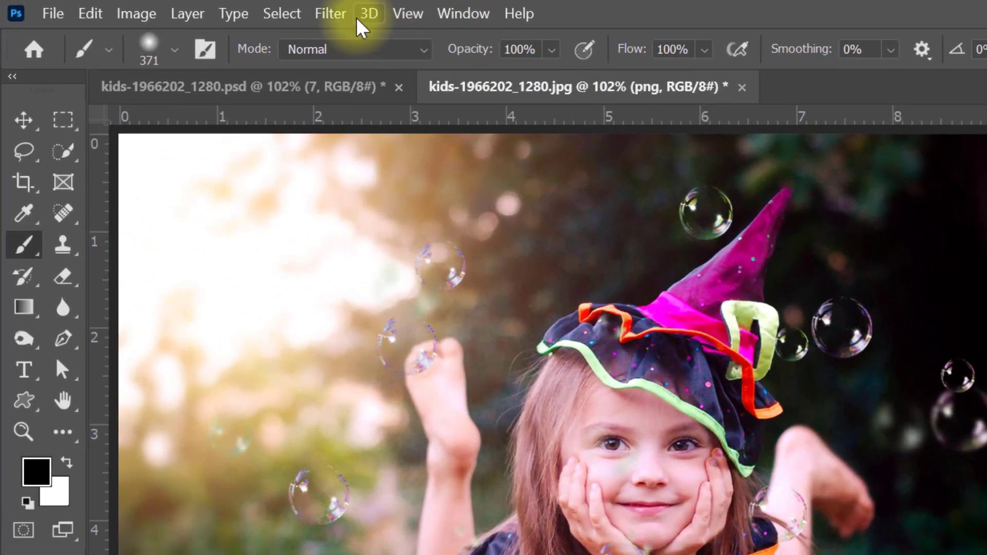
Apply a 3-pixel Gaussian Blur to the bubbles layer
click(330, 13)
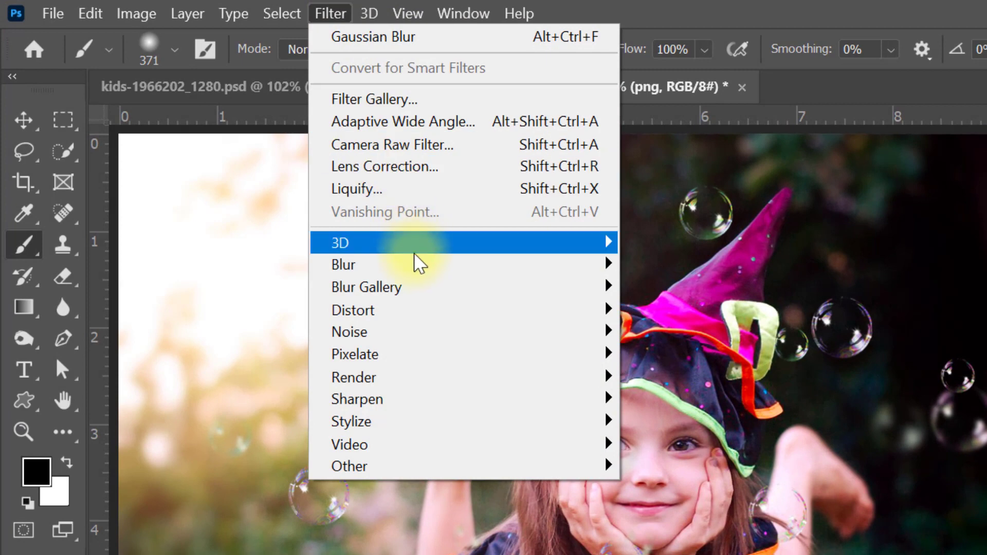
mouse_move(344, 264)
click(249, 353)
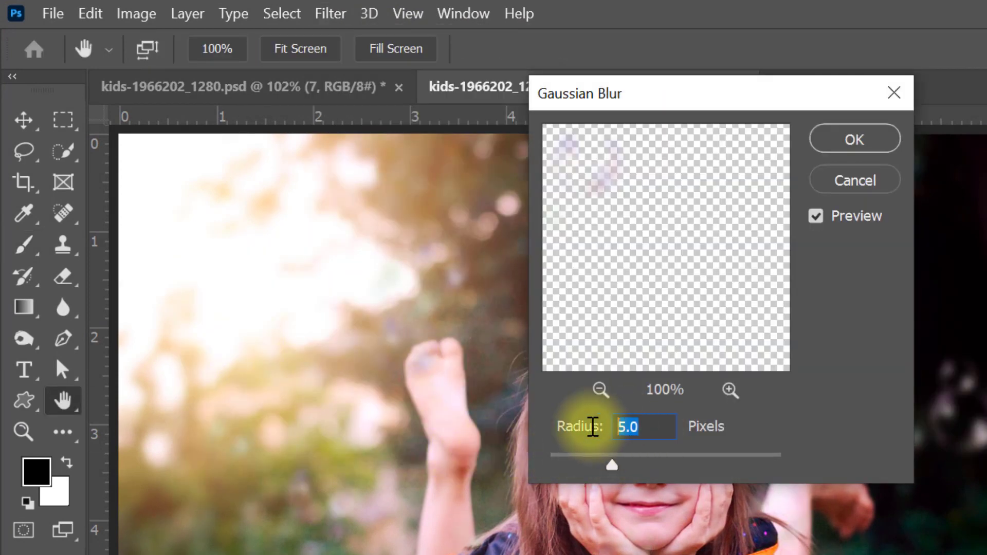
click(833, 139)
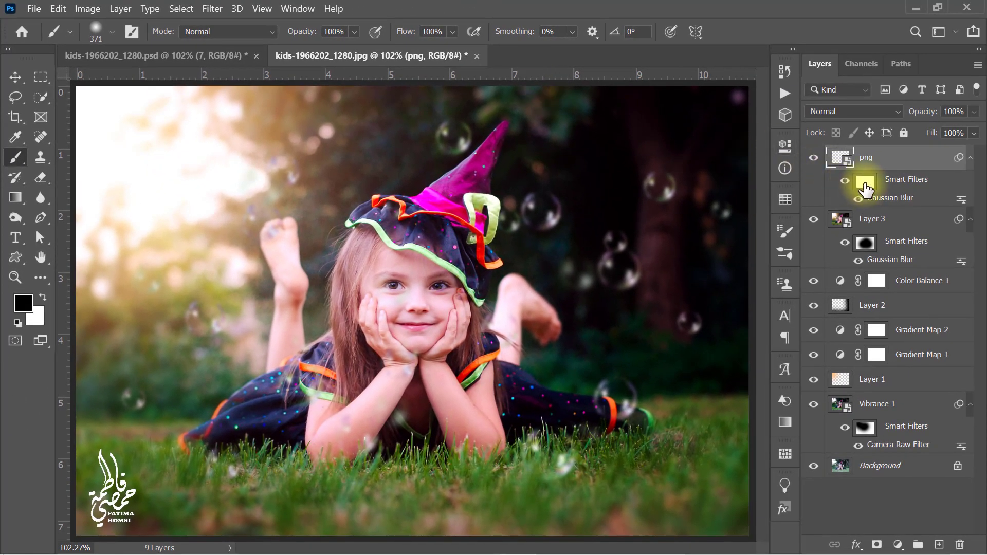
Paint the blur mask so the bubbles around the girl's legs stay sharp
click(445, 356)
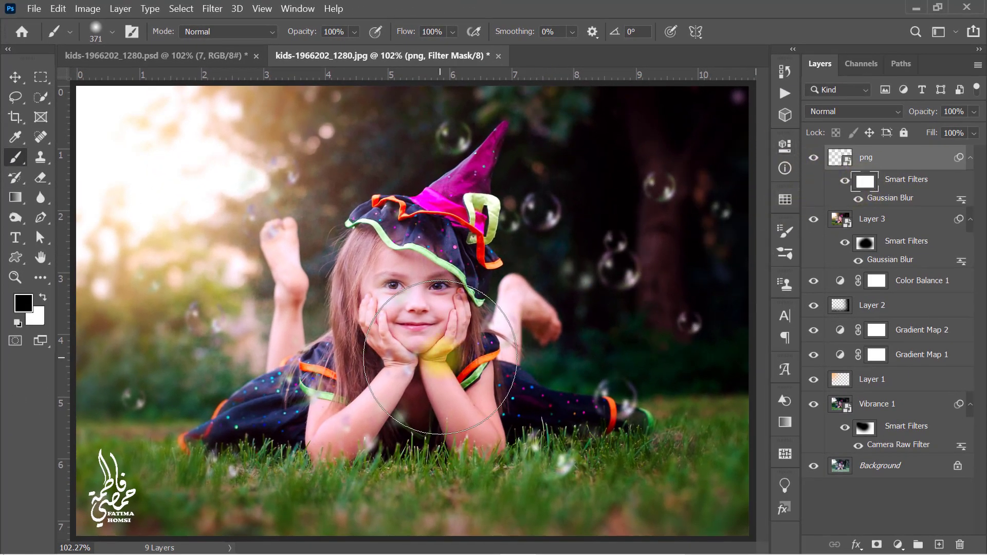
mouse_move(441, 357)
mouse_down()
mouse_move(586, 430)
mouse_move(515, 411)
mouse_move(275, 419)
mouse_move(253, 441)
mouse_move(151, 430)
mouse_move(342, 411)
mouse_up()
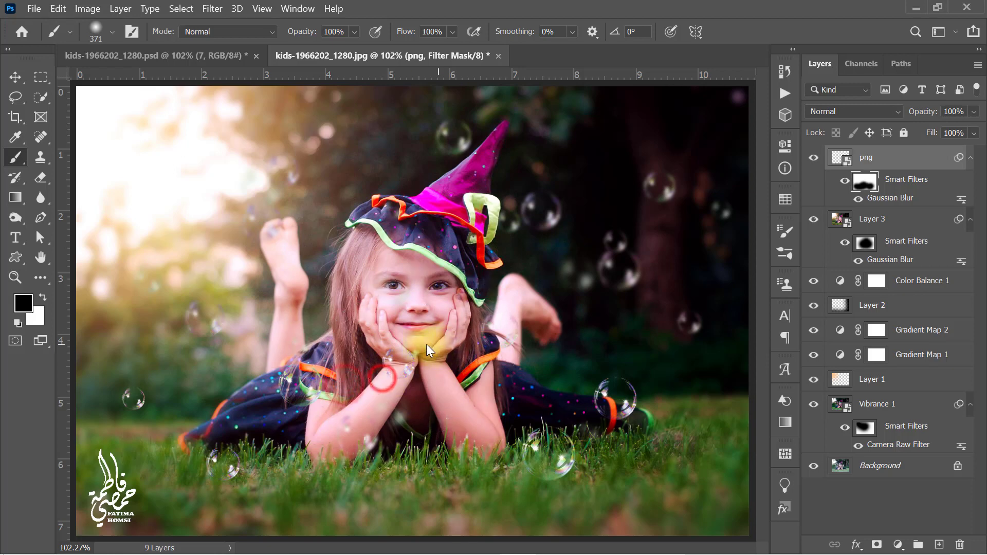
drag(389, 374, 436, 334)
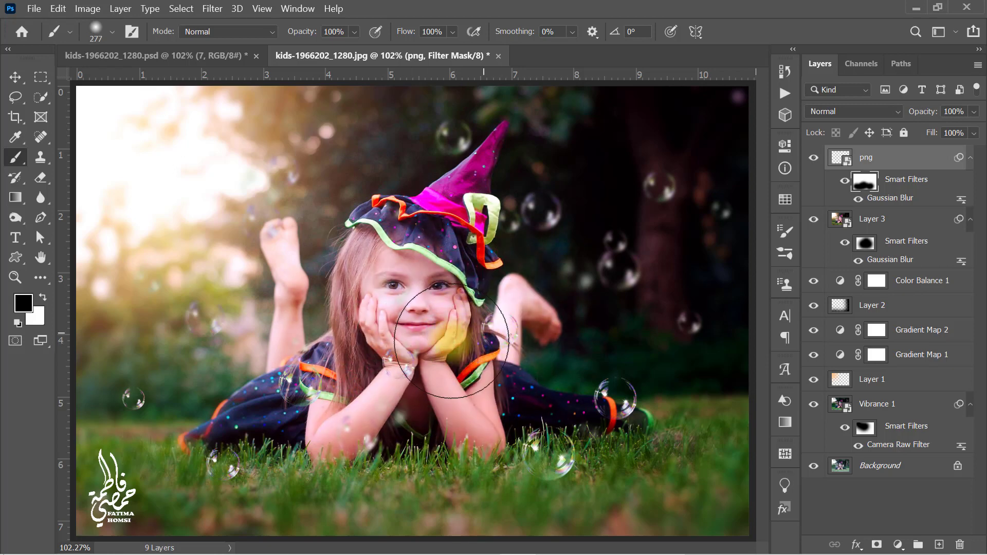
drag(562, 350, 669, 316)
click(853, 198)
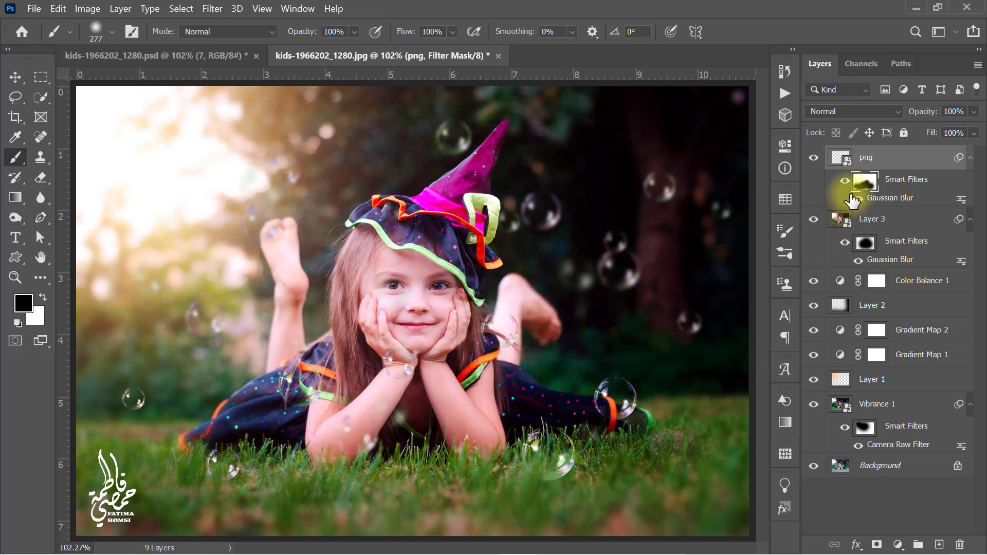
click(814, 158)
click(815, 158)
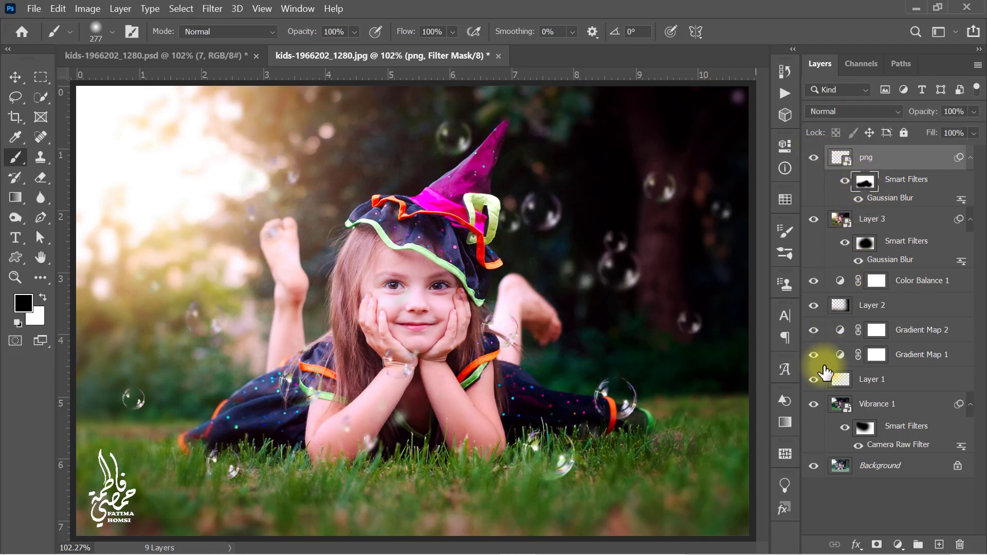
alt+click(814, 466)
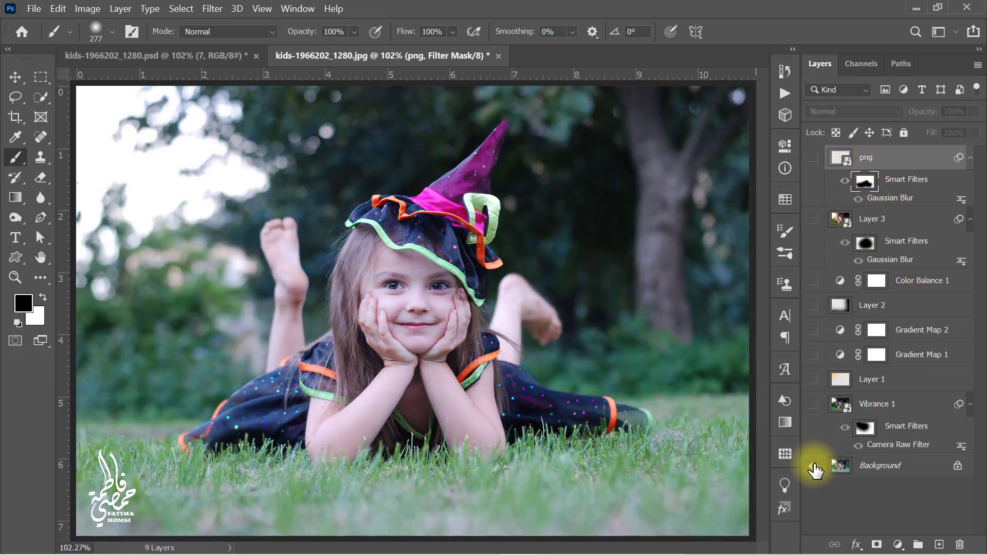
alt+click(814, 467)
alt+click(815, 466)
alt+click(815, 467)
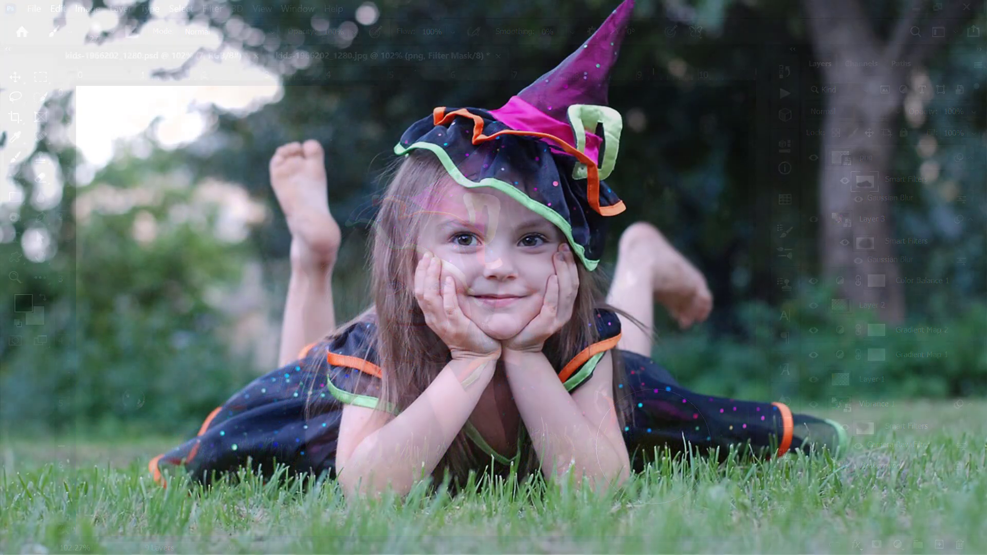